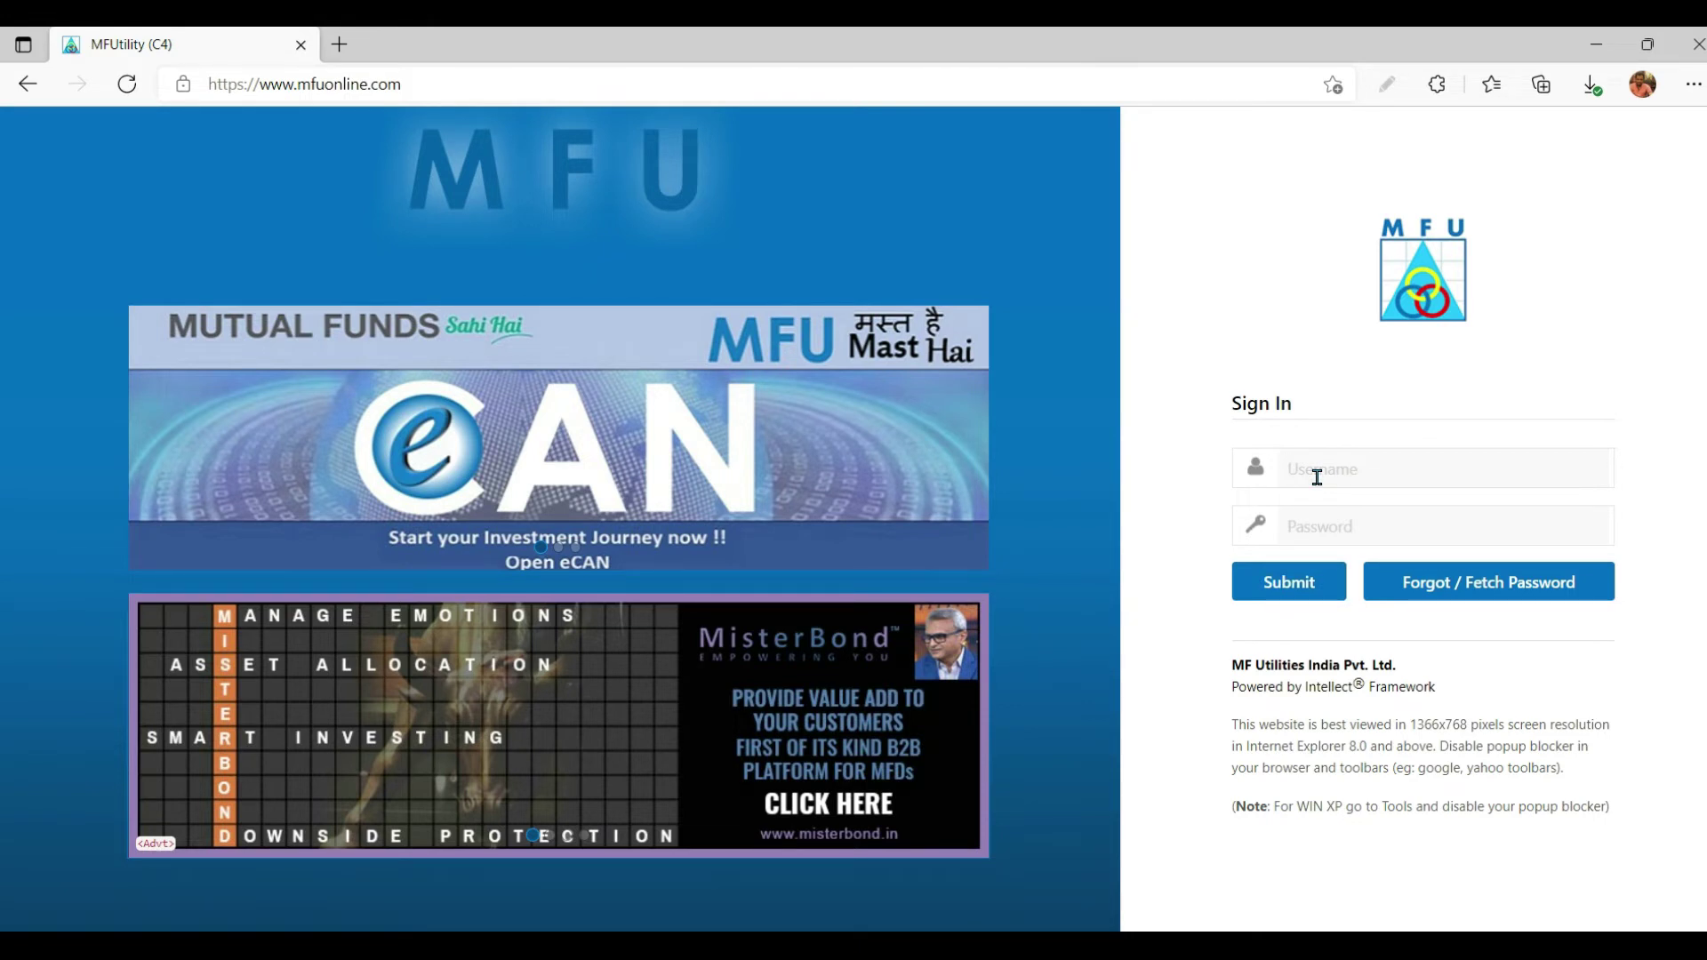
Step: Log in with the account username and password, then enter the additional authentication password
{"action": "key", "text": "Tab"}
{"action": "type", "text": "••••••"}
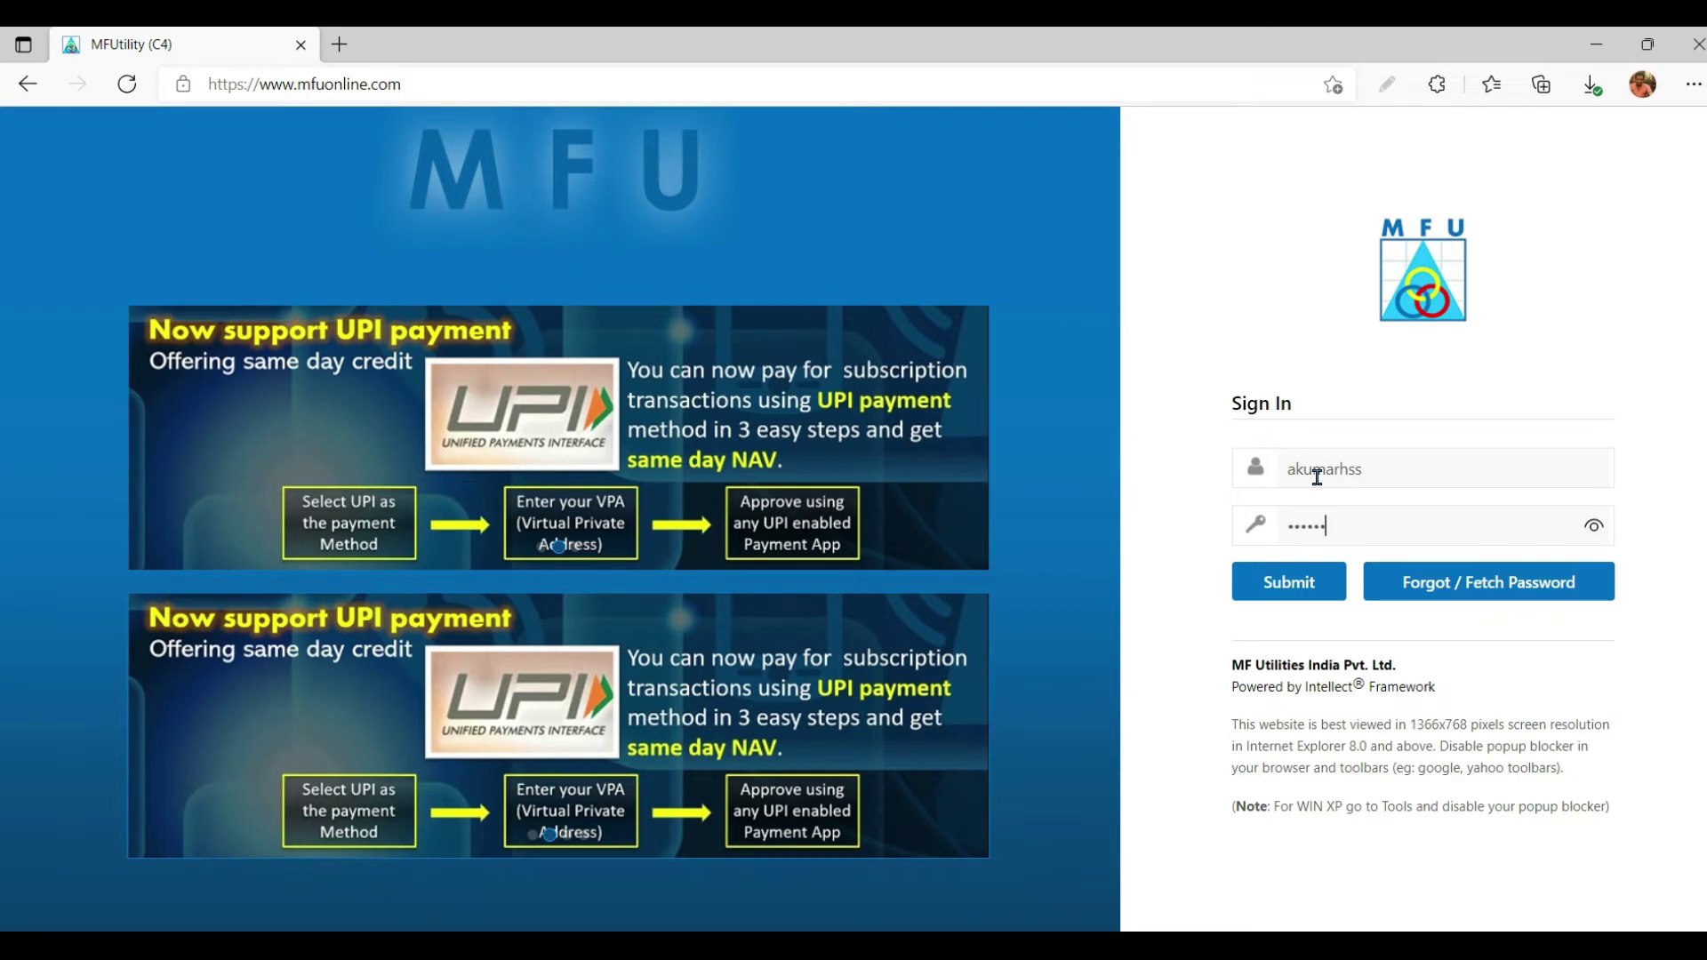
{"action": "type", "text": "••"}
{"action": "key", "text": "Return"}
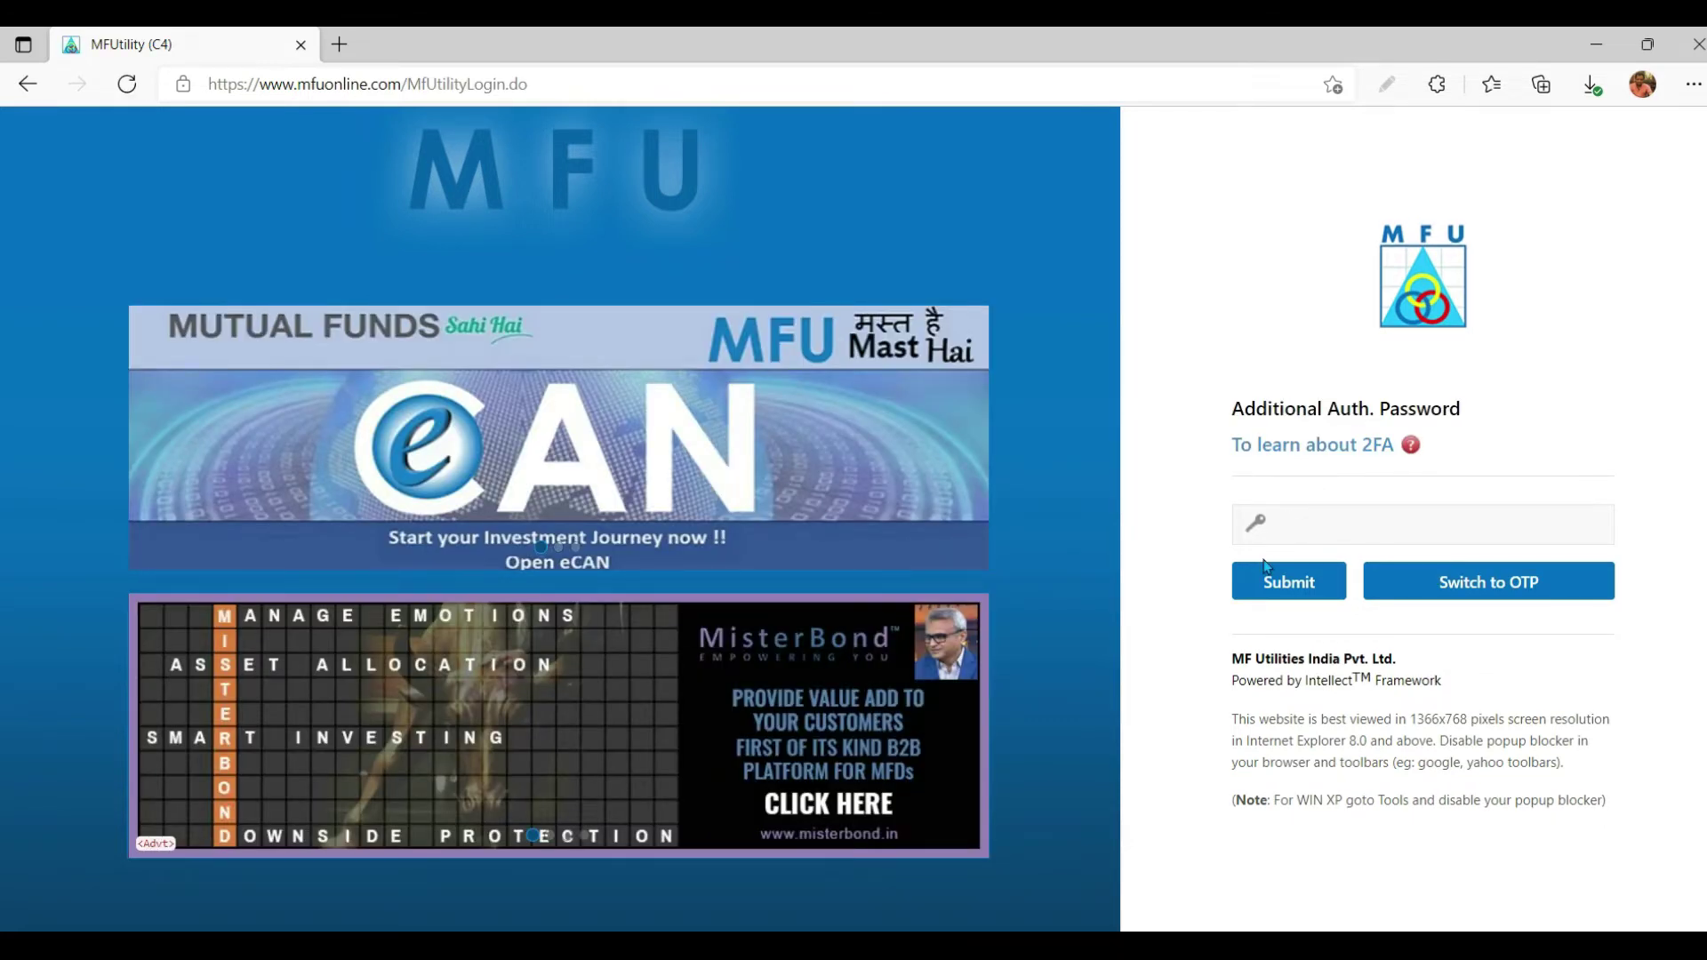
{"action": "type", "text": "*********"}
Step: Submit the additional password and keep the dashboard Holdings filter on All
{"action": "left_click", "coordinate": [1266, 569]}
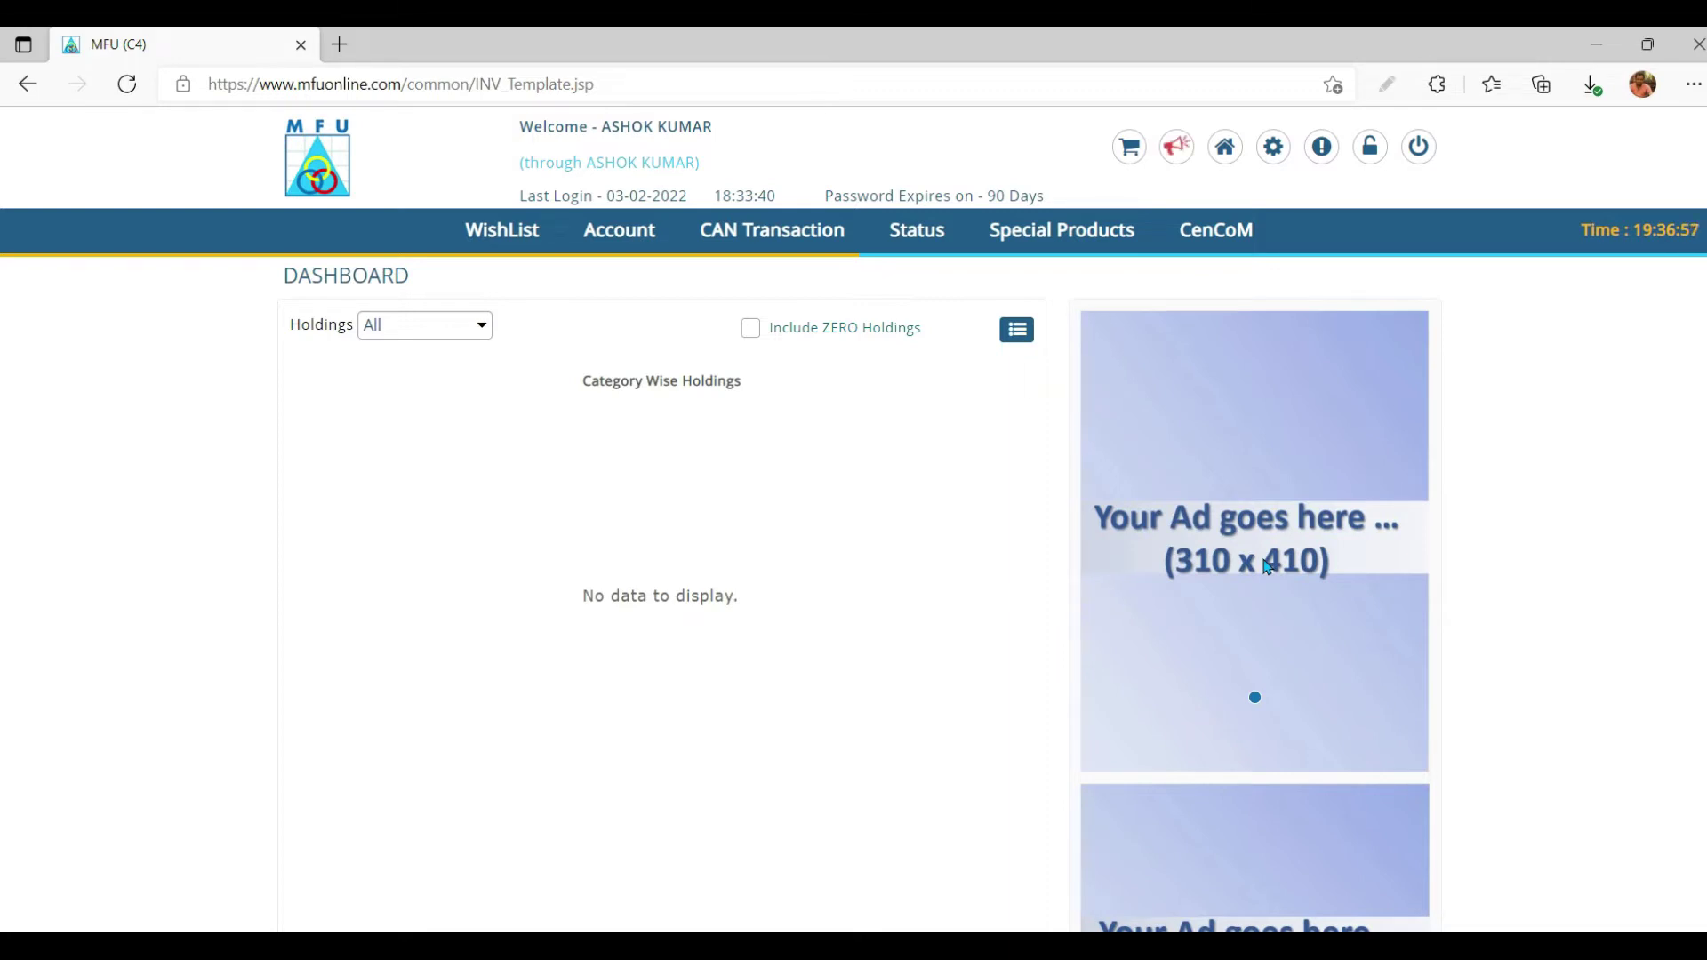
{"action": "left_click", "coordinate": [464, 333]}
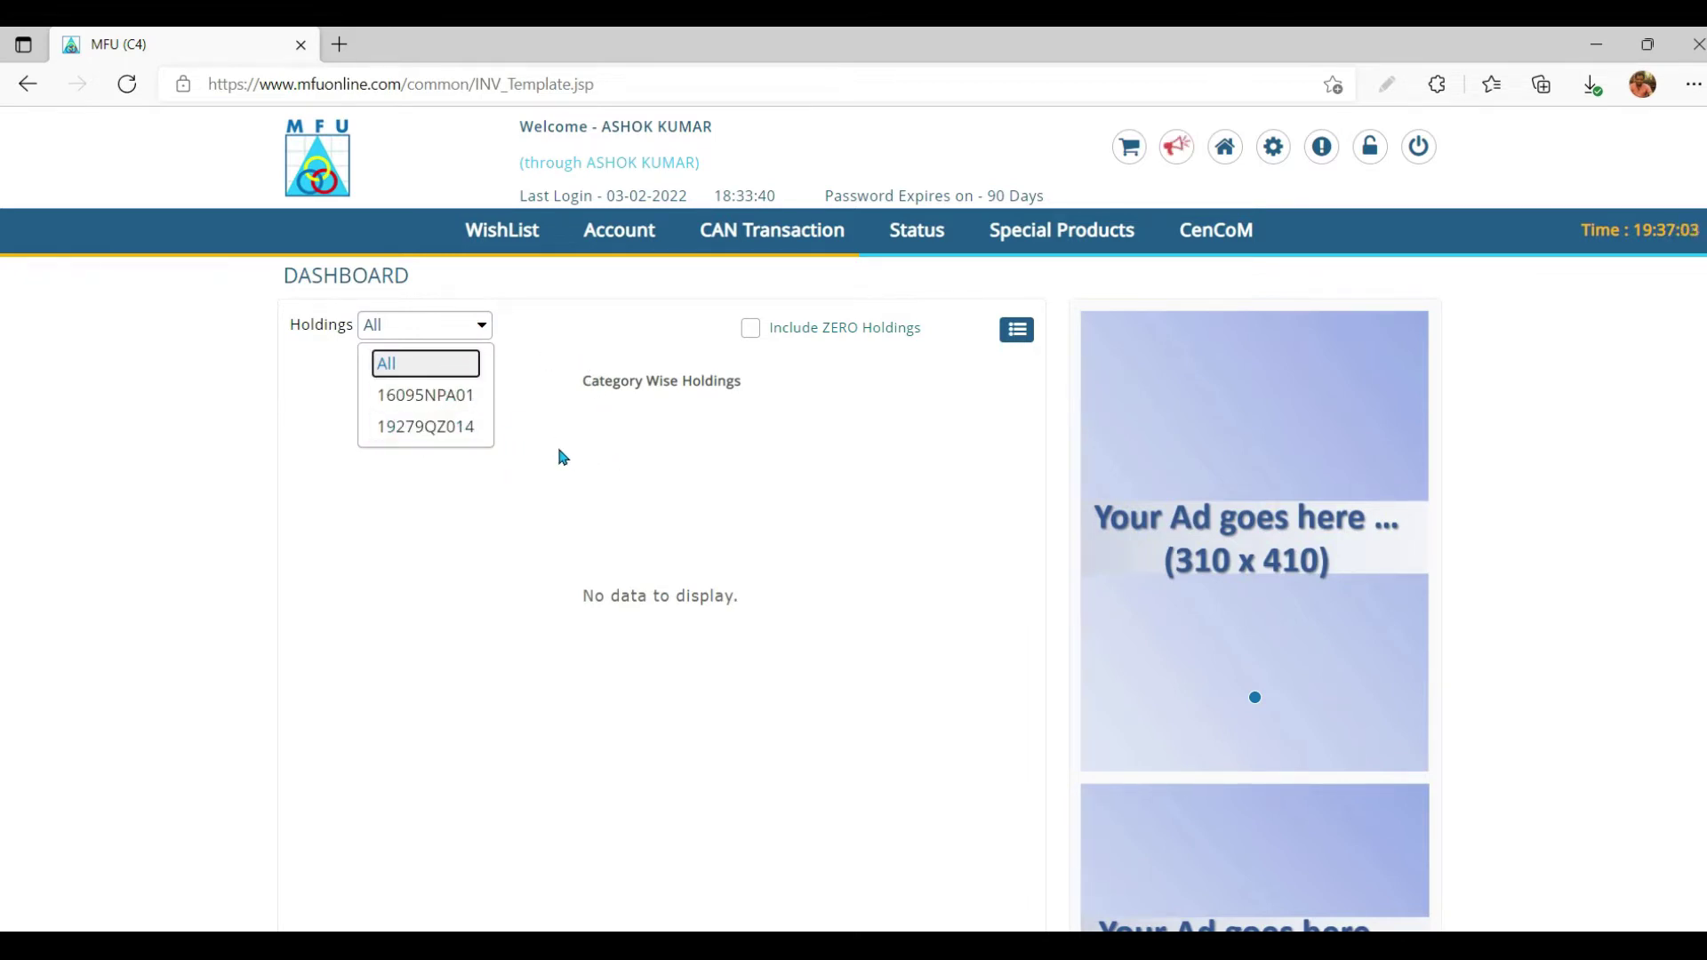
{"action": "left_click", "coordinate": [523, 396]}
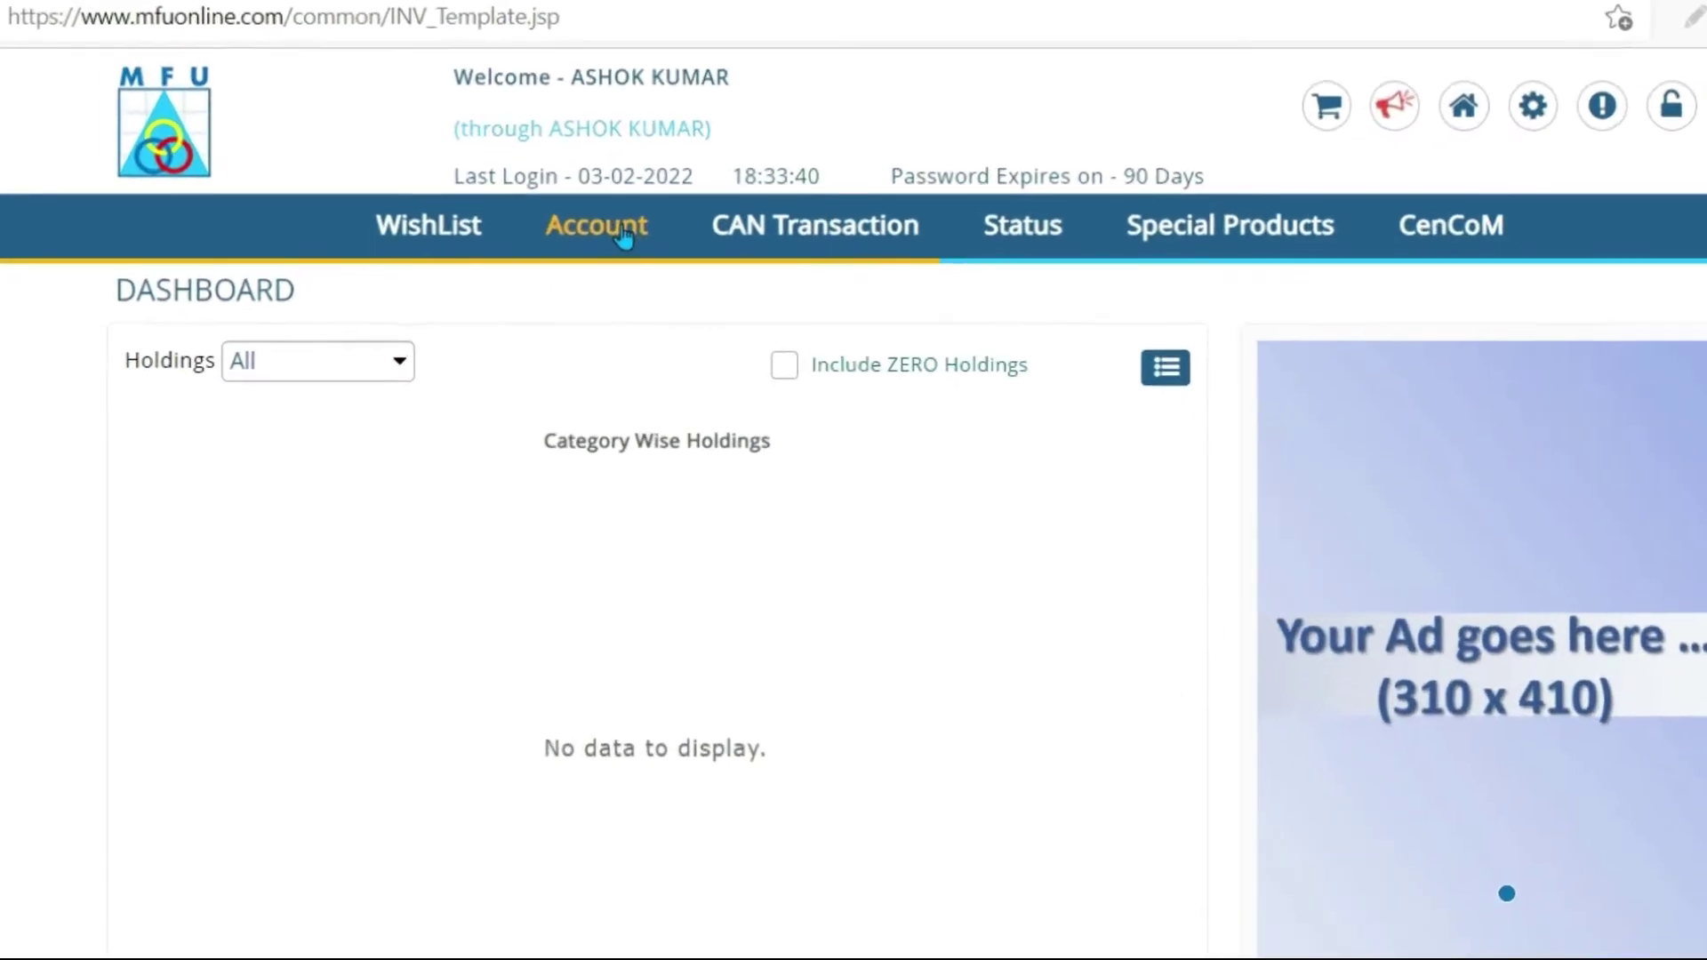
Step: Go to the Account Profile's Bank Details and start a new bank entry with Add Bank
{"action": "left_click", "coordinate": [622, 242]}
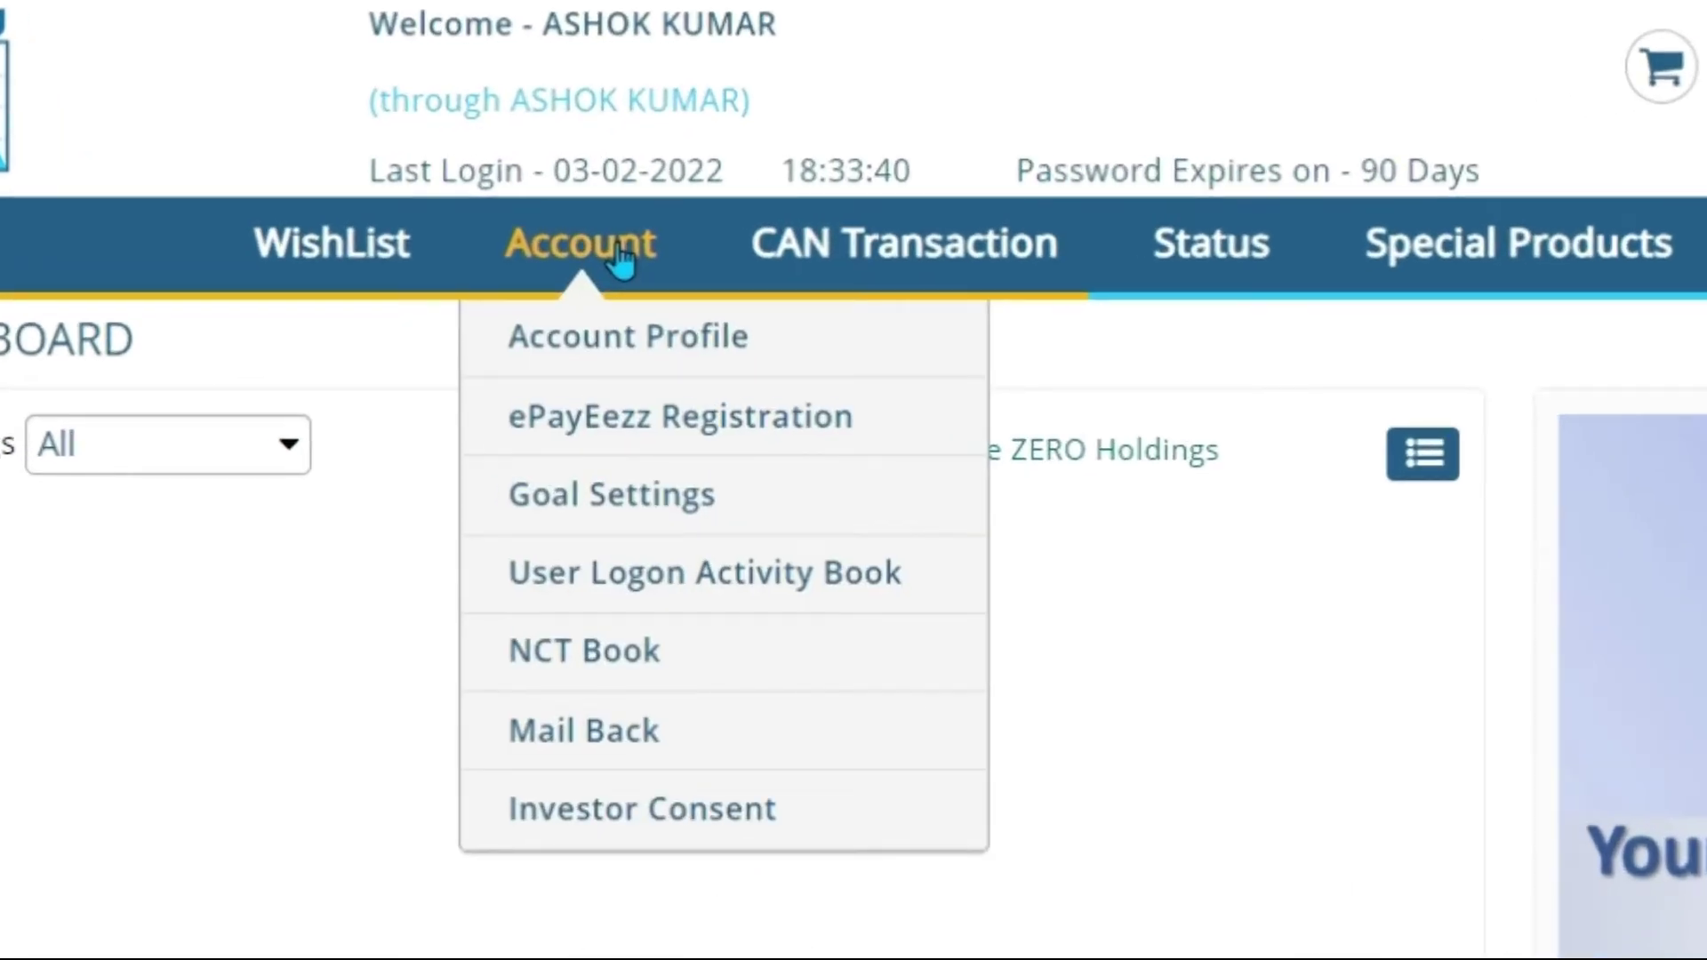
{"action": "left_click", "coordinate": [639, 349]}
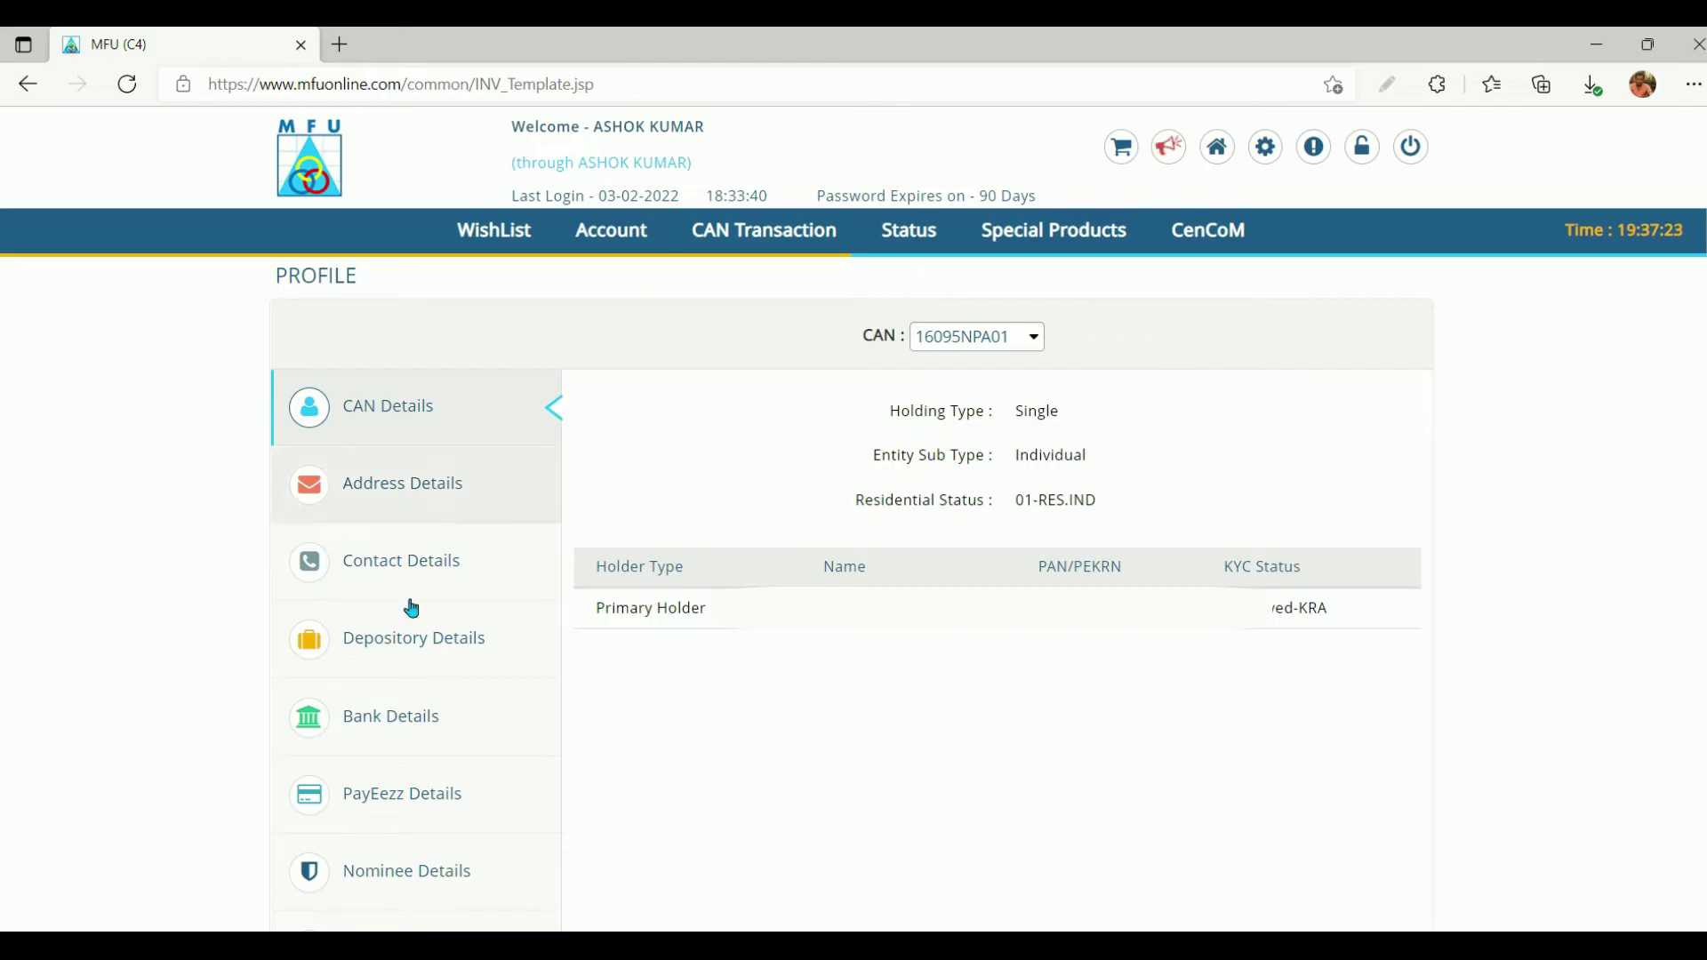
{"action": "left_click", "coordinate": [413, 734]}
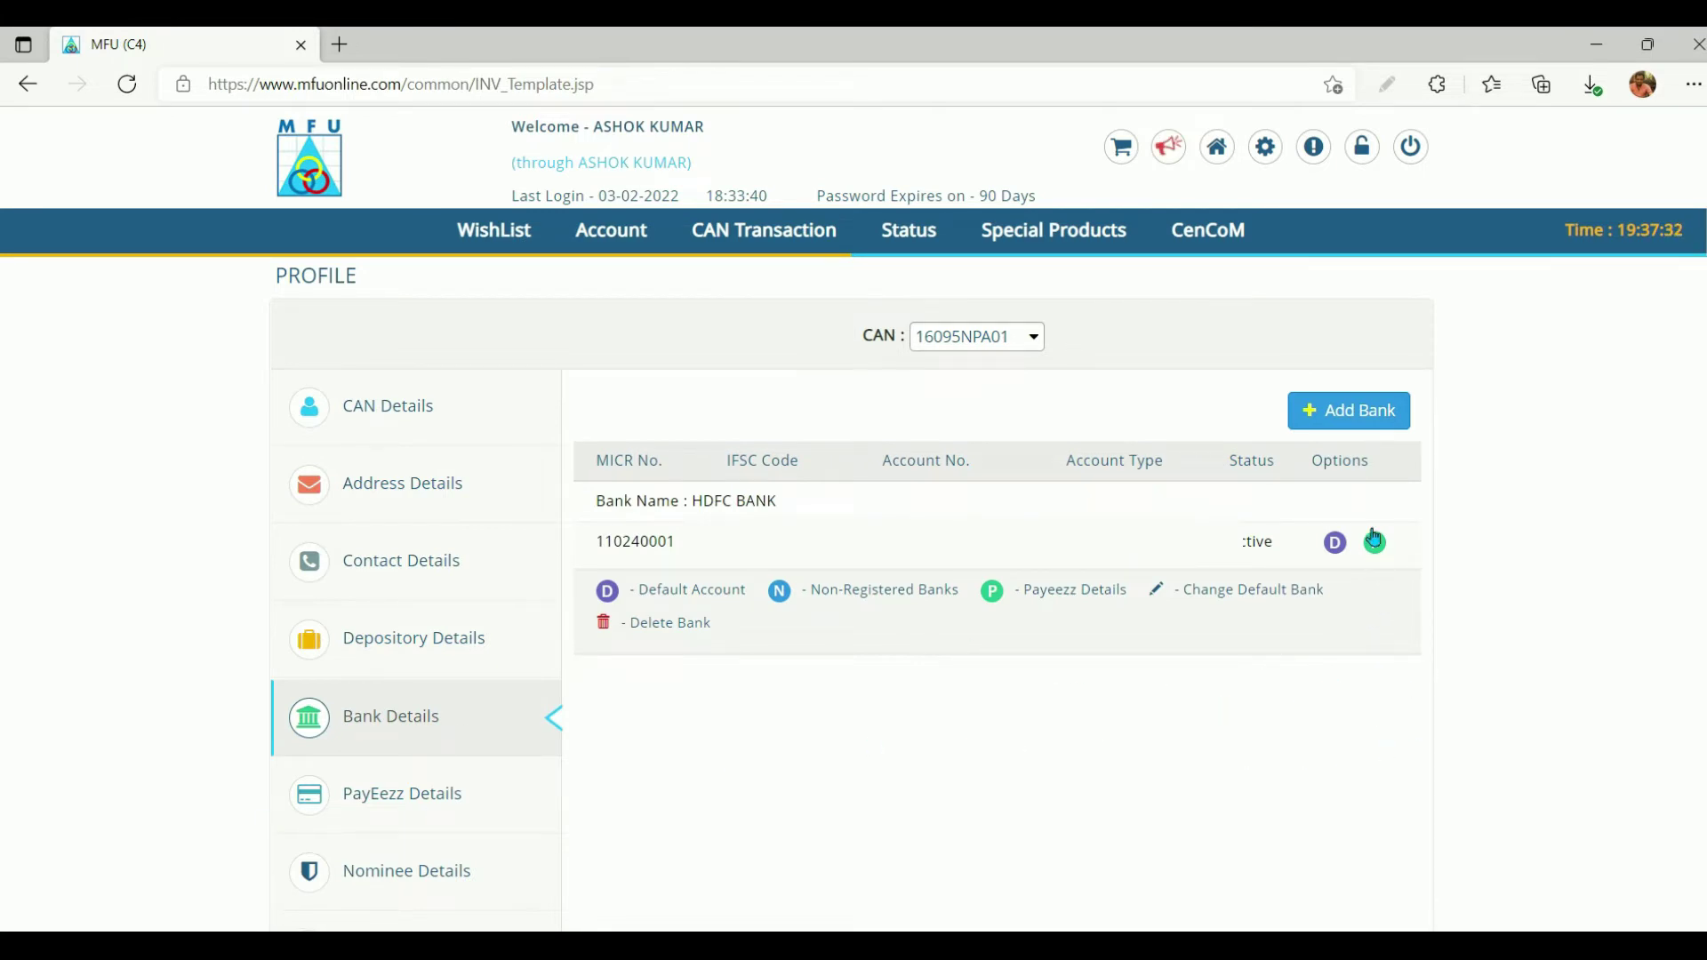
{"action": "left_click", "coordinate": [1363, 432]}
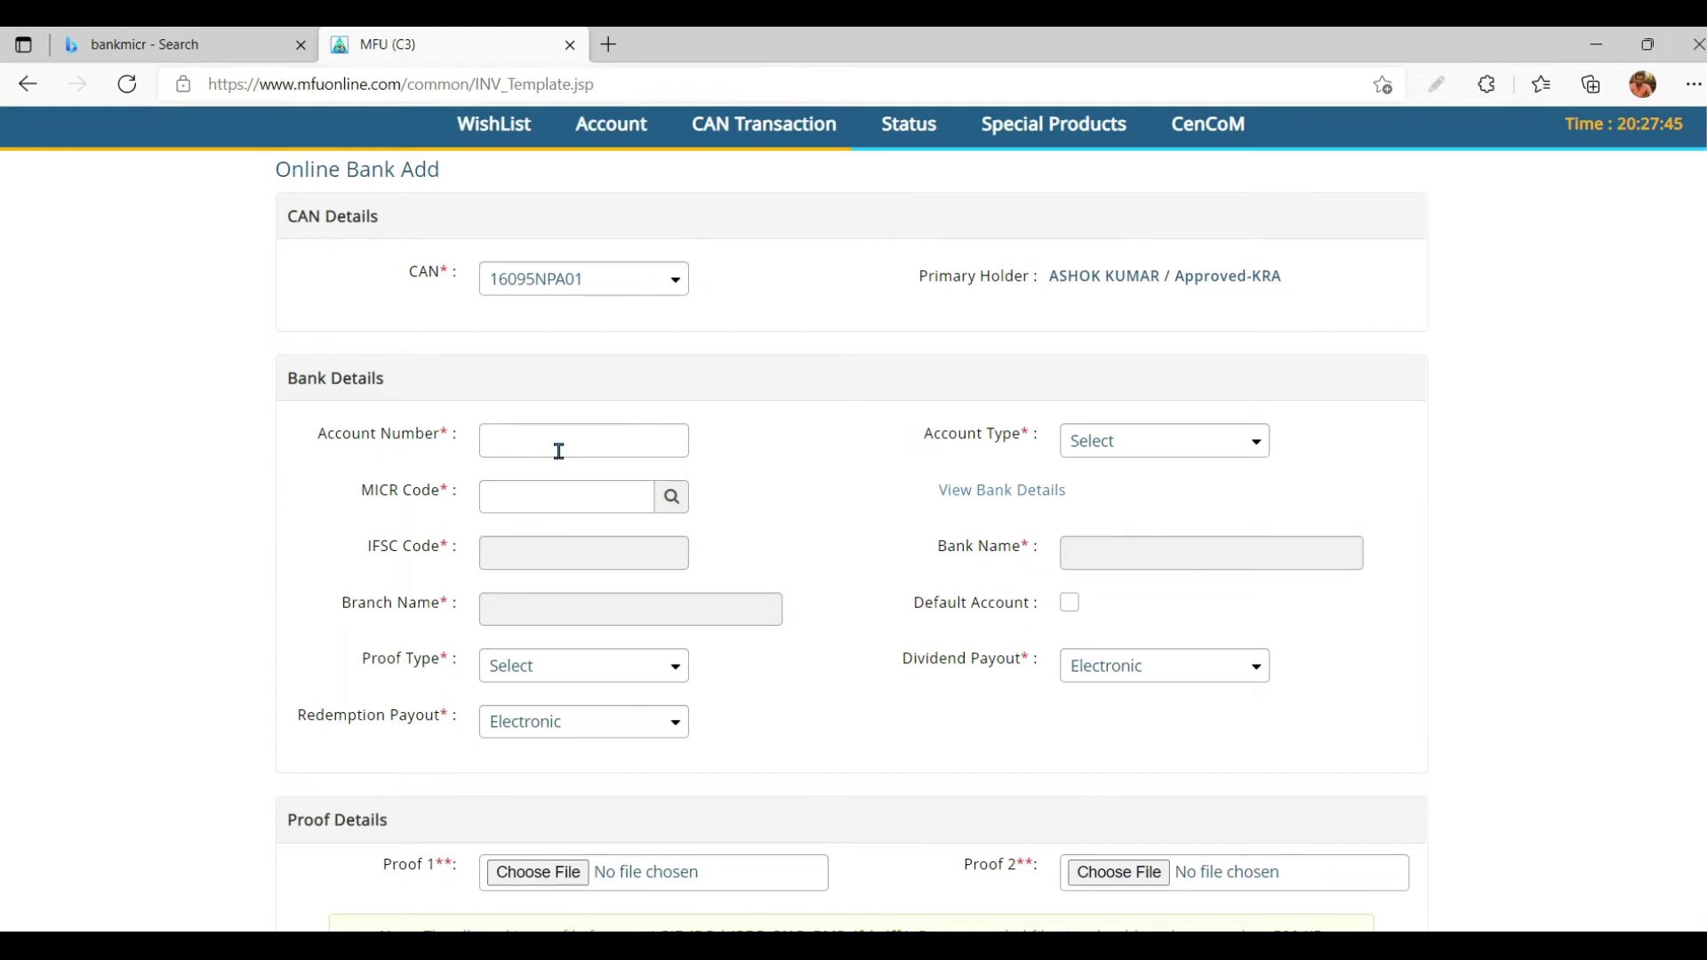
Step: Enter the account number, choose Savings Account, enter MICR 110229030 for ICICI, and tick Default Account
{"action": "left_click", "coordinate": [559, 451]}
{"action": "left_click", "coordinate": [1190, 448]}
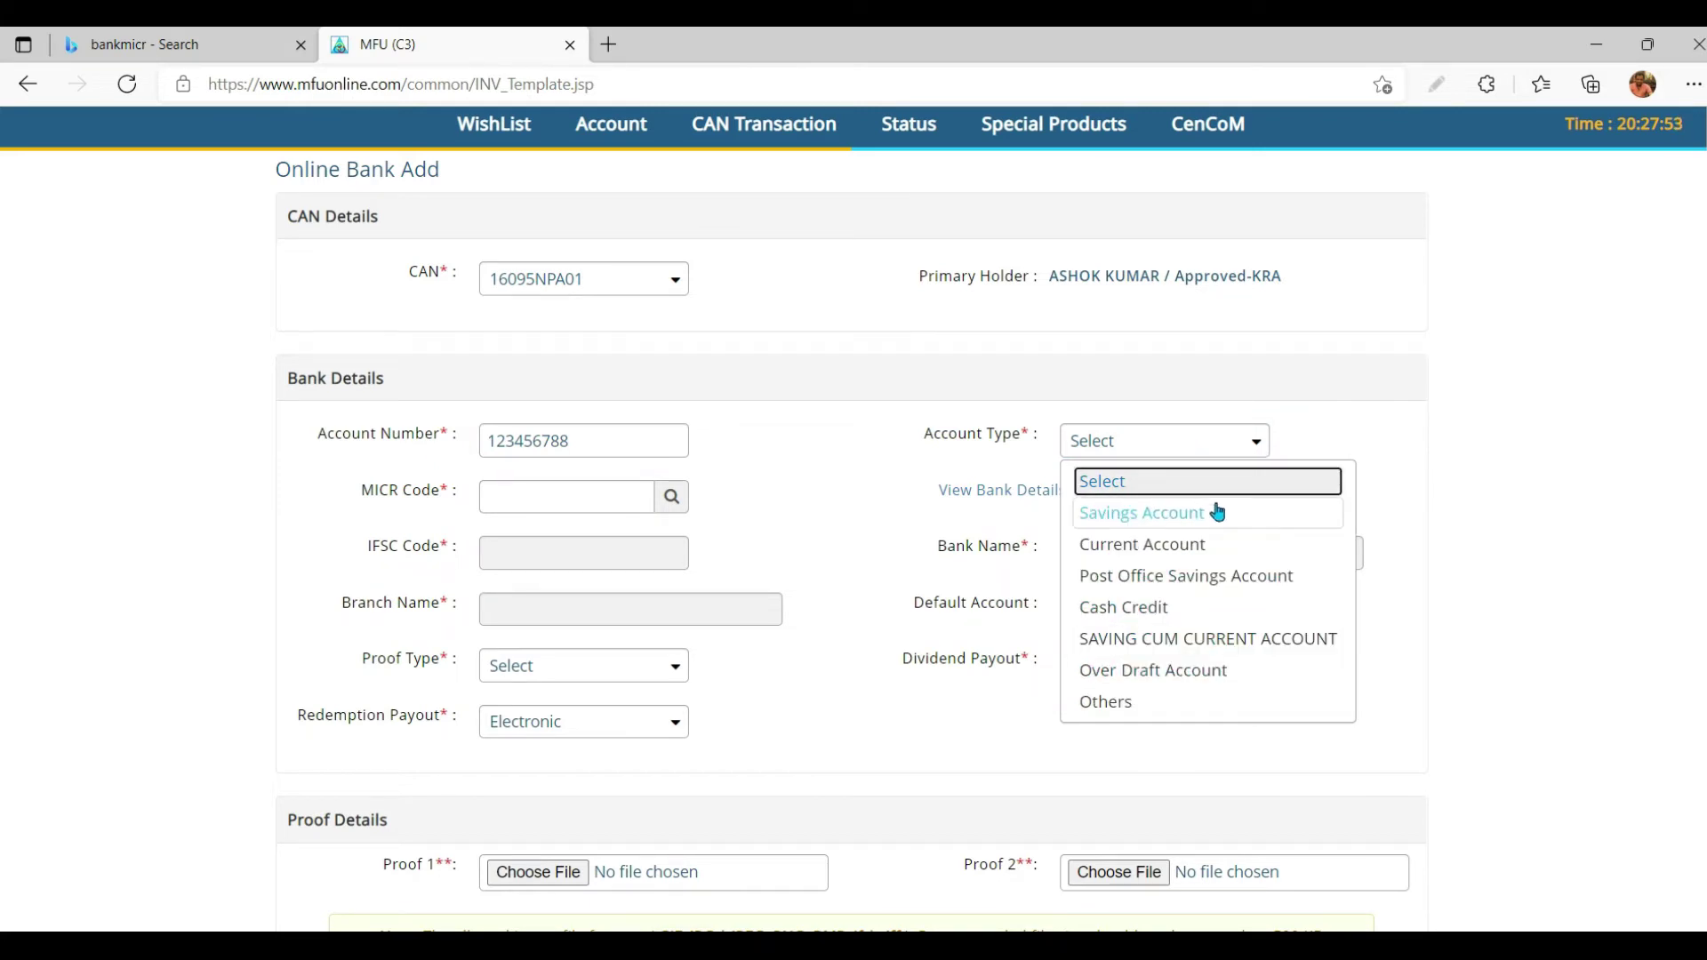
{"action": "left_click", "coordinate": [1218, 513]}
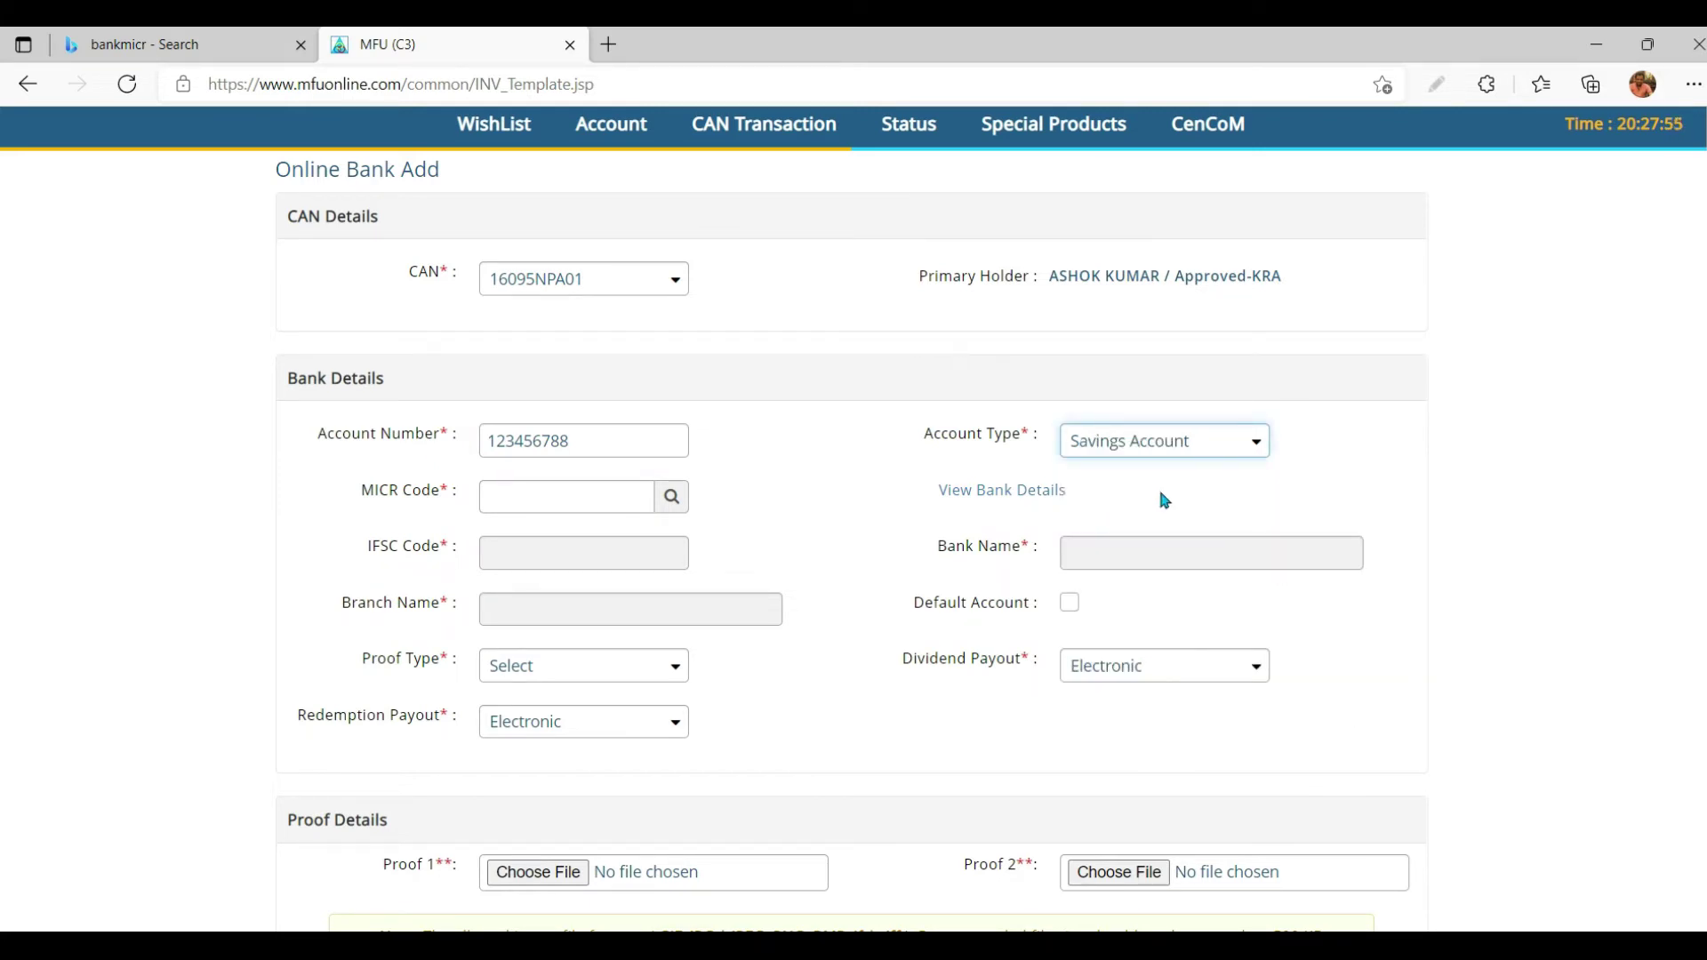
{"action": "left_click", "coordinate": [572, 496]}
{"action": "type", "text": "110229030"}
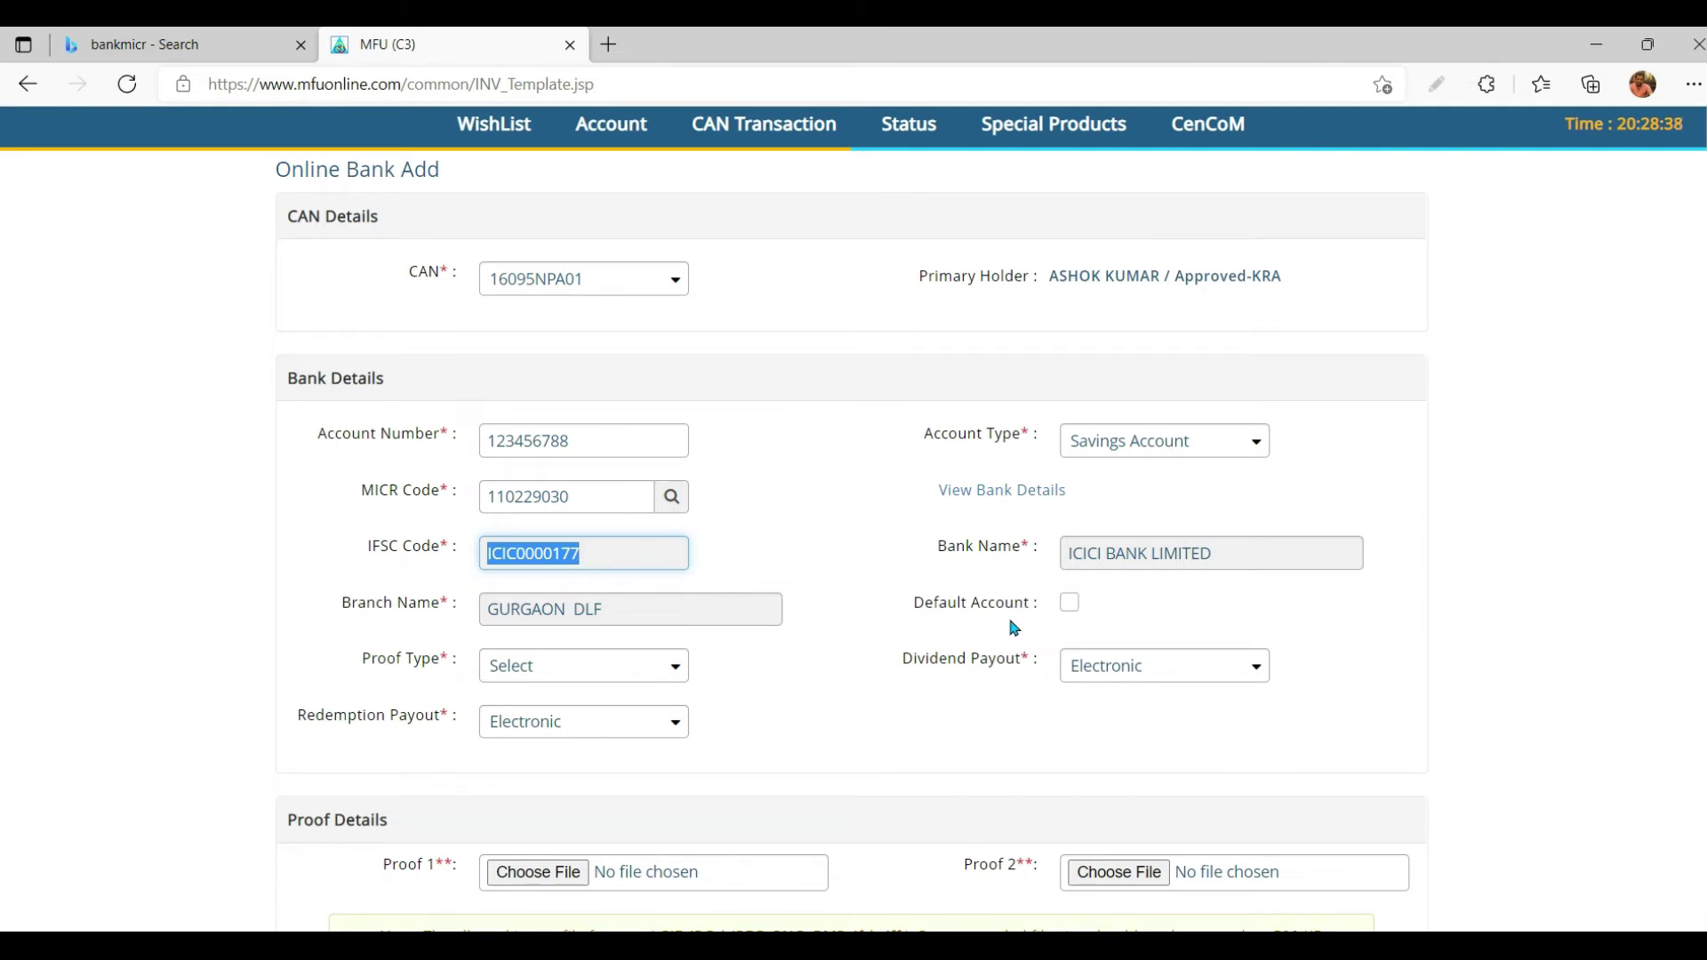
{"action": "left_click", "coordinate": [1073, 606]}
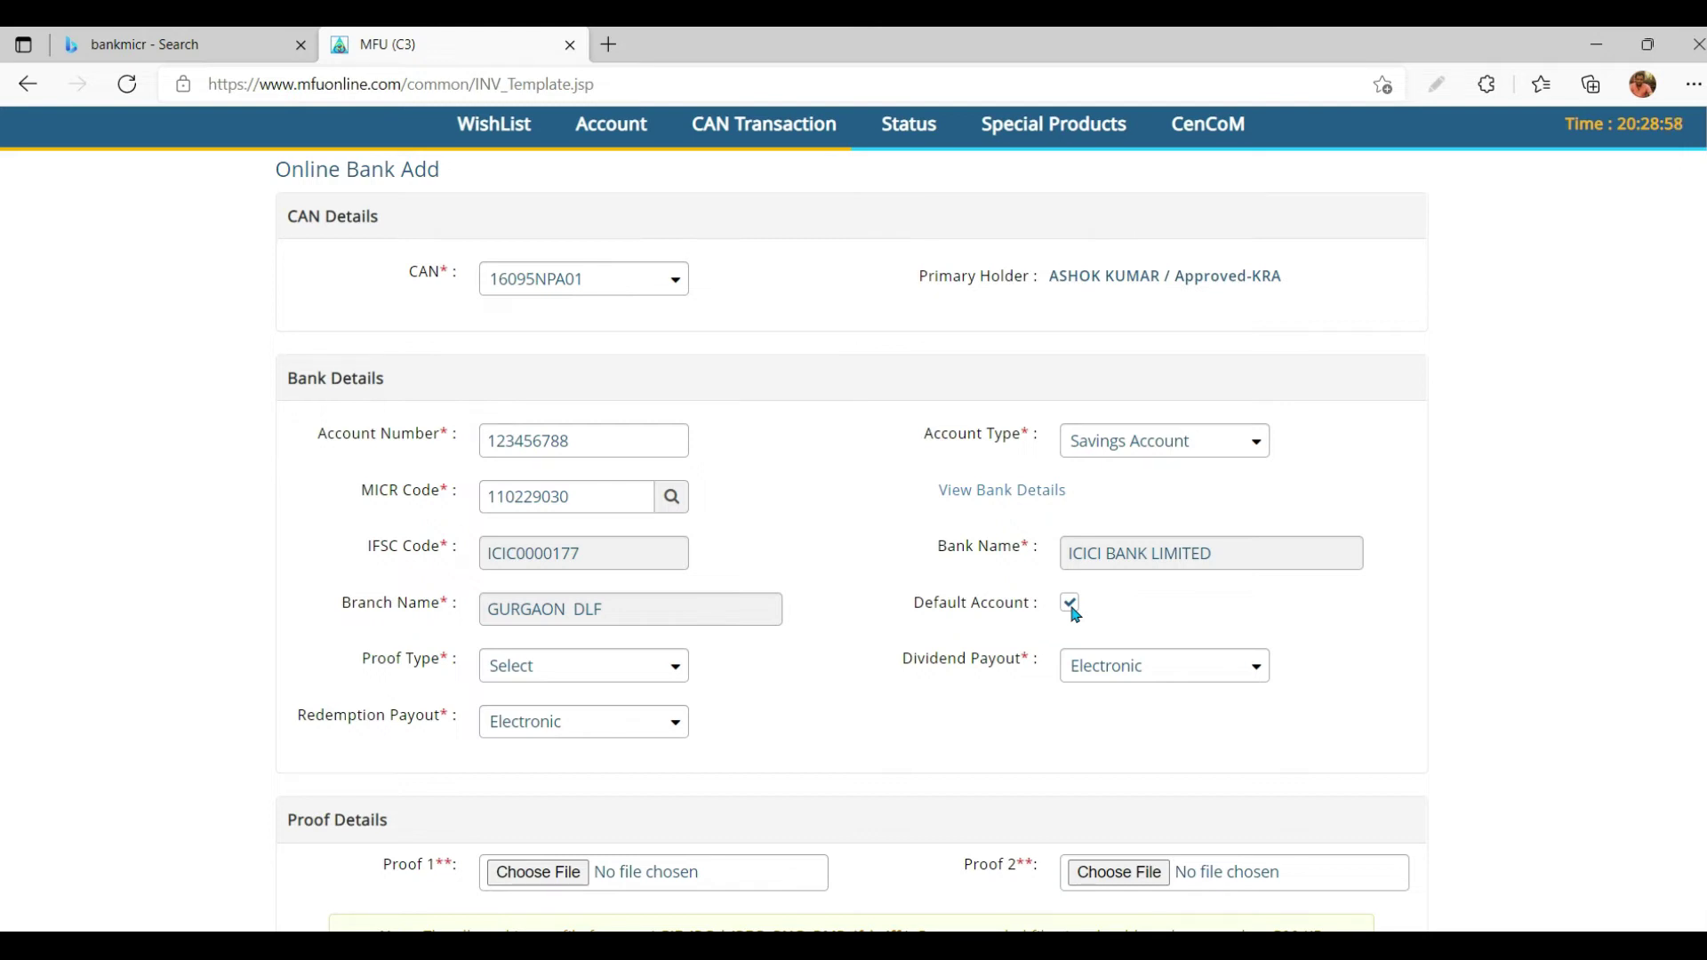
Step: View the Proof Type list (passbook, statement, cheque copy, bank letter) from the bottom of the form
{"action": "left_click", "coordinate": [604, 680]}
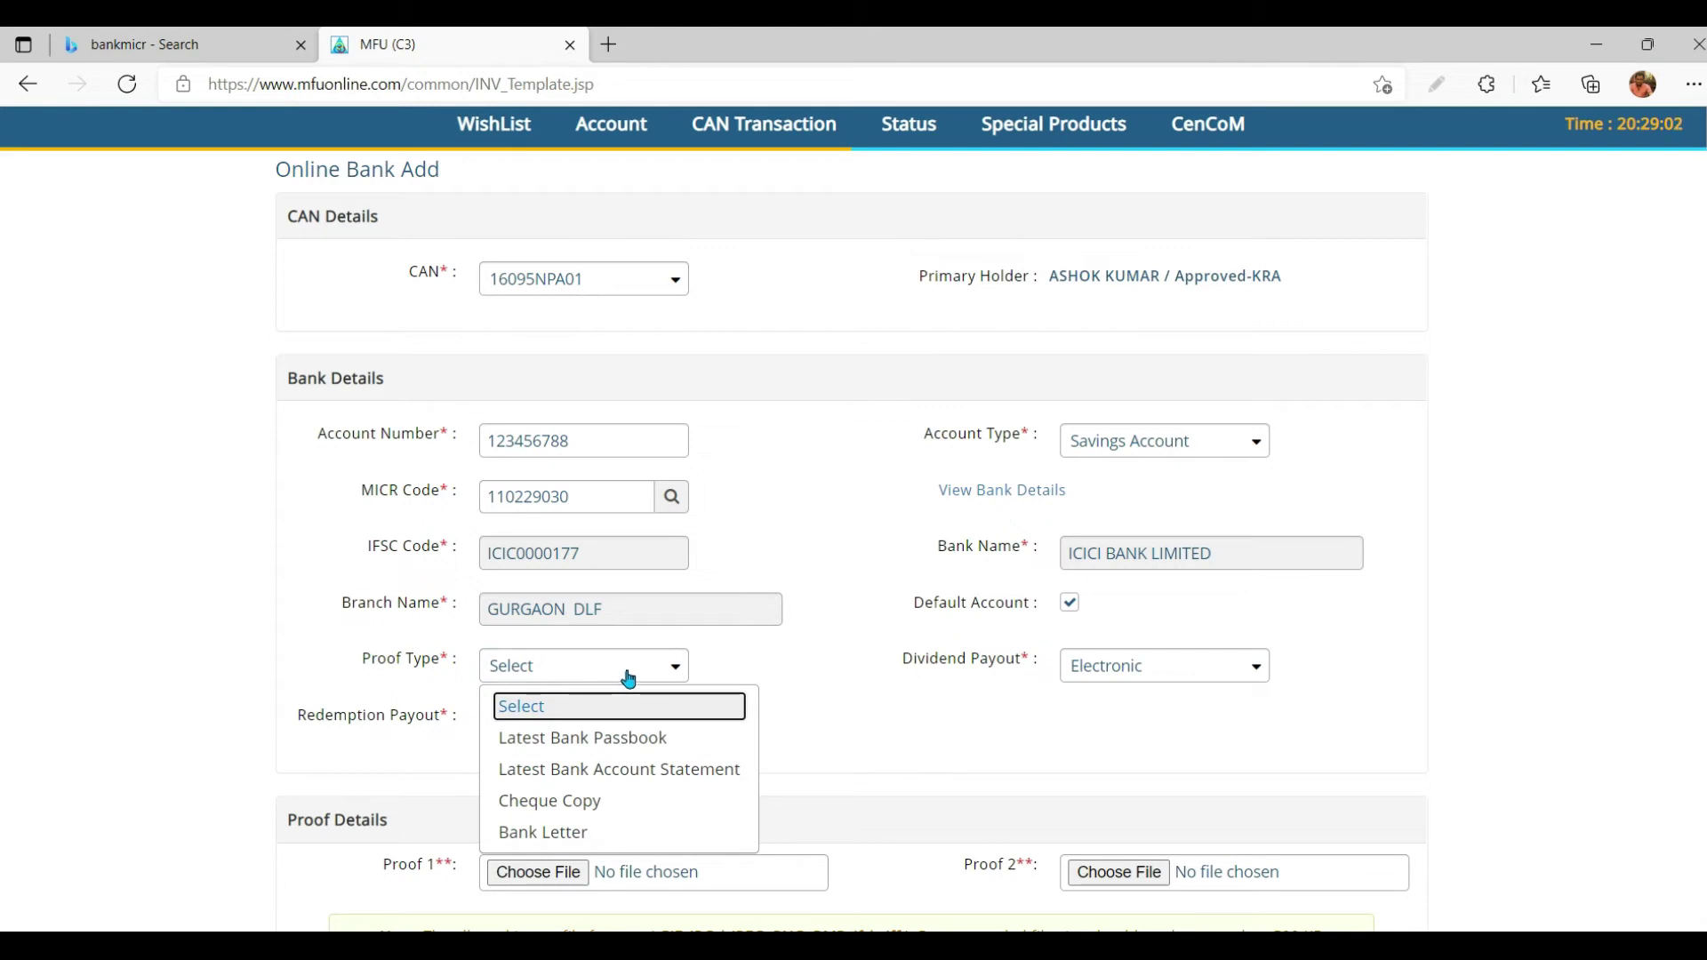
{"action": "scroll", "coordinate": [1392, 731], "scroll_direction": "down", "scroll_amount": 2}
{"action": "scroll", "coordinate": [1392, 731], "scroll_direction": "down", "scroll_amount": 1}
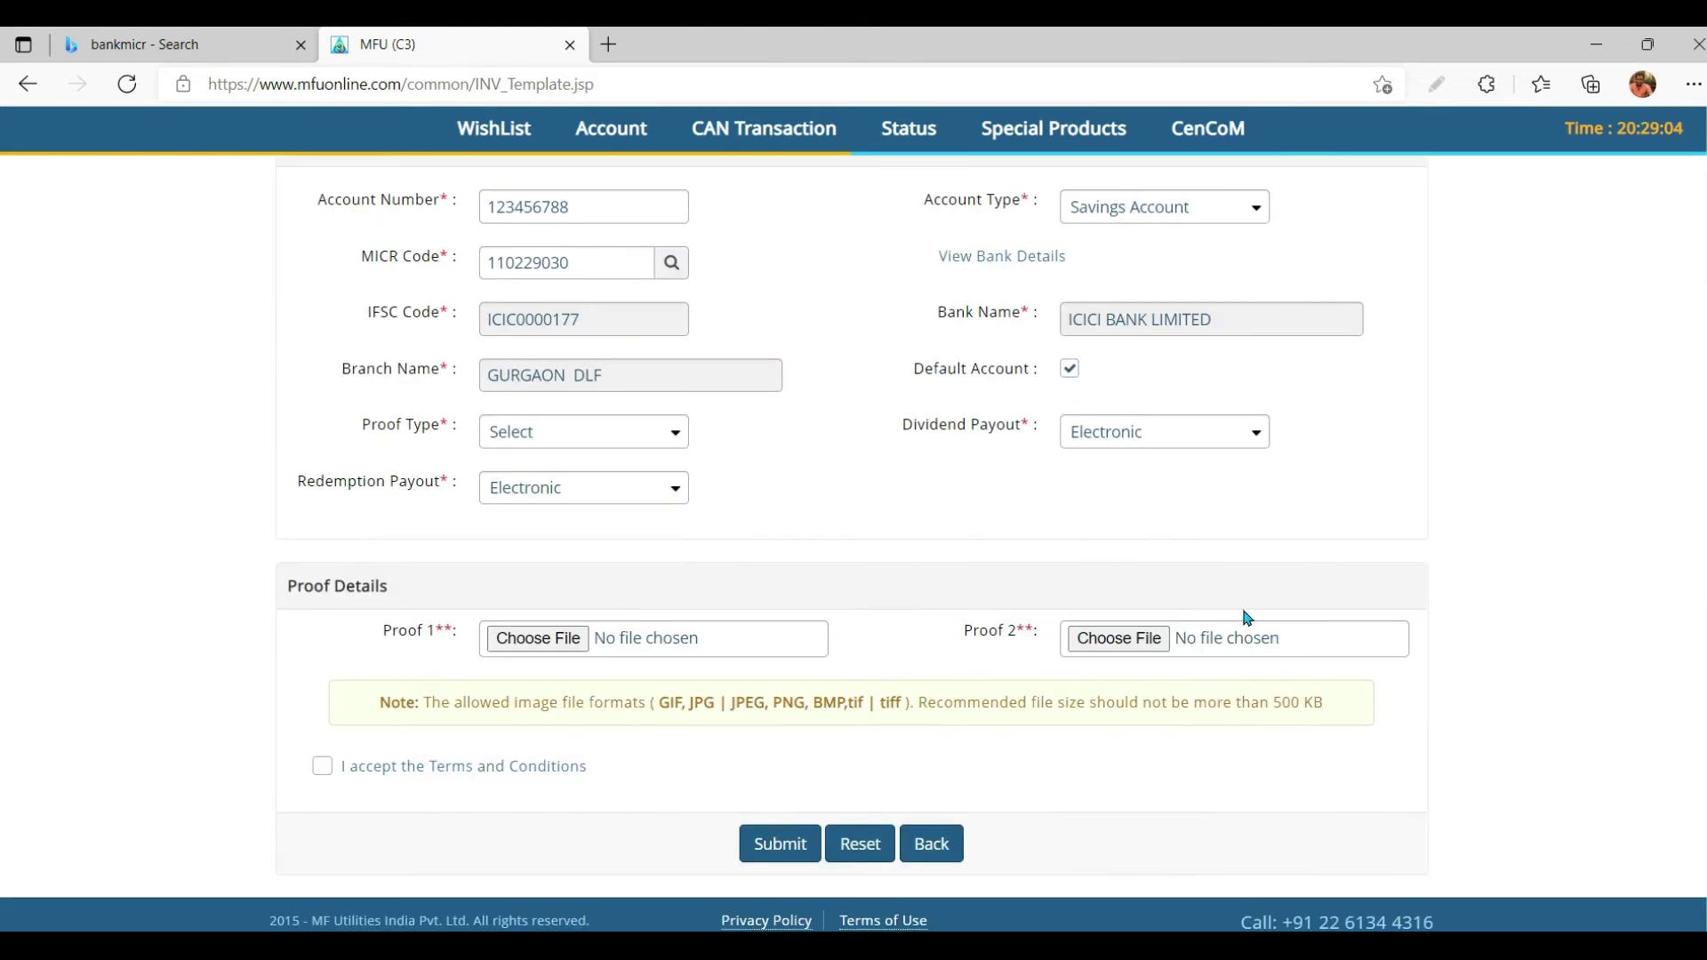
{"action": "left_click", "coordinate": [631, 430]}
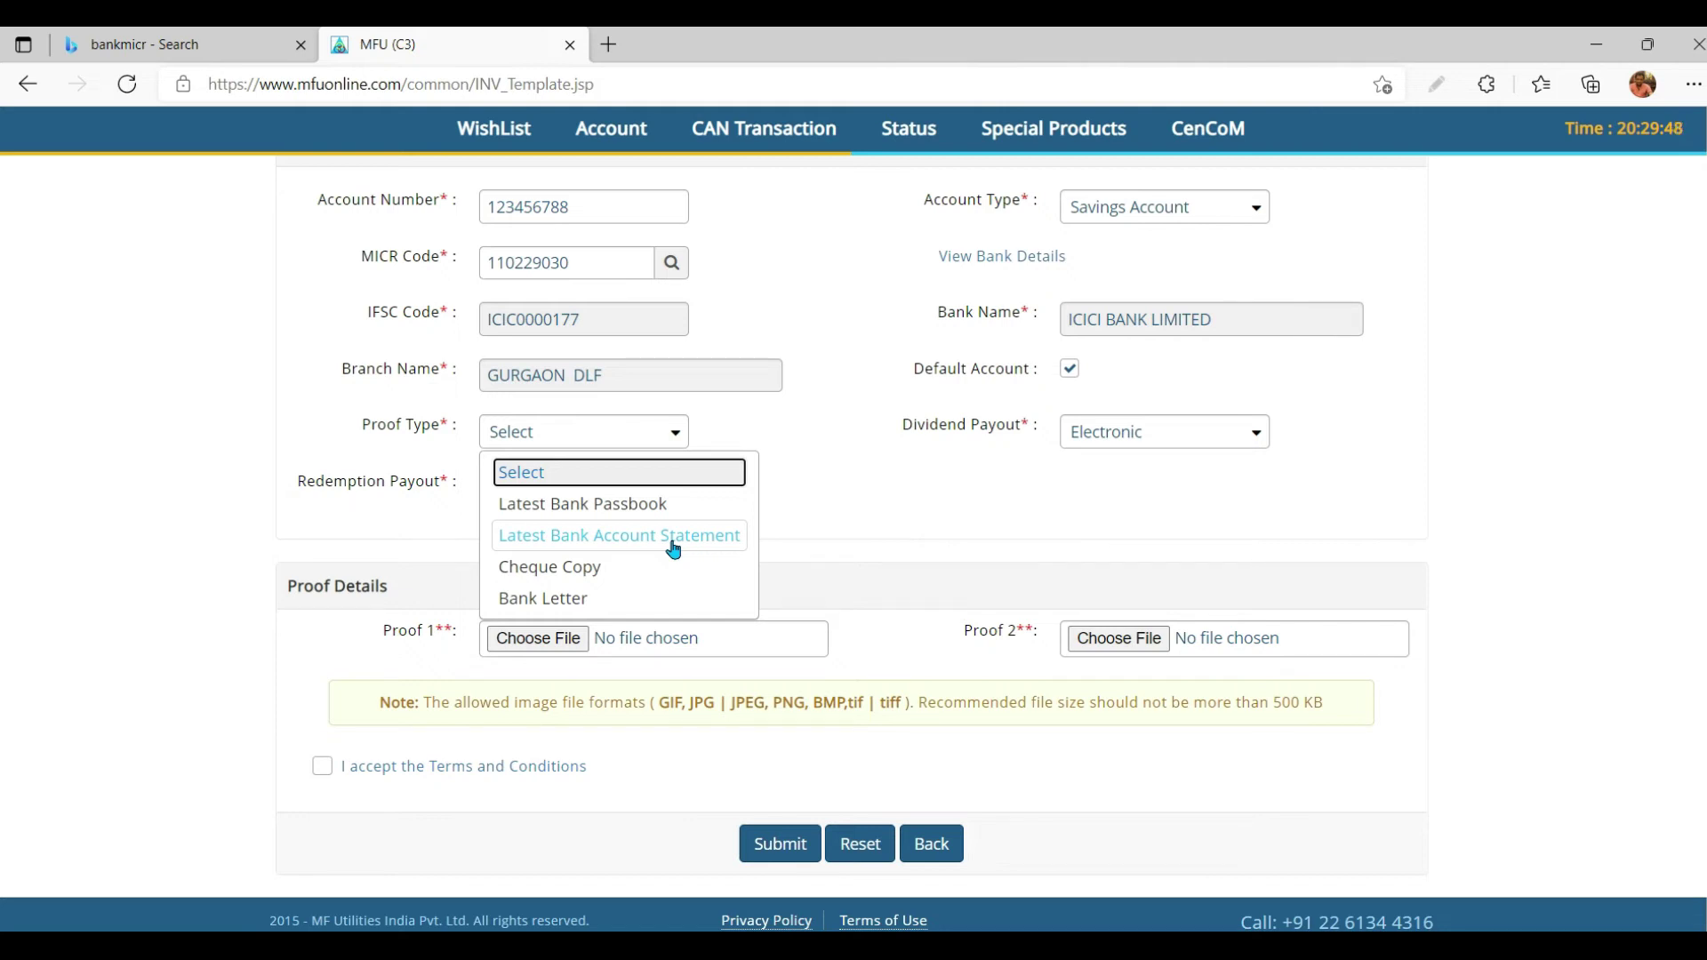
Step: Dismiss the proof list without choosing, leaving Dividend and Redemption Payout on Electronic
{"action": "left_click", "coordinate": [854, 532]}
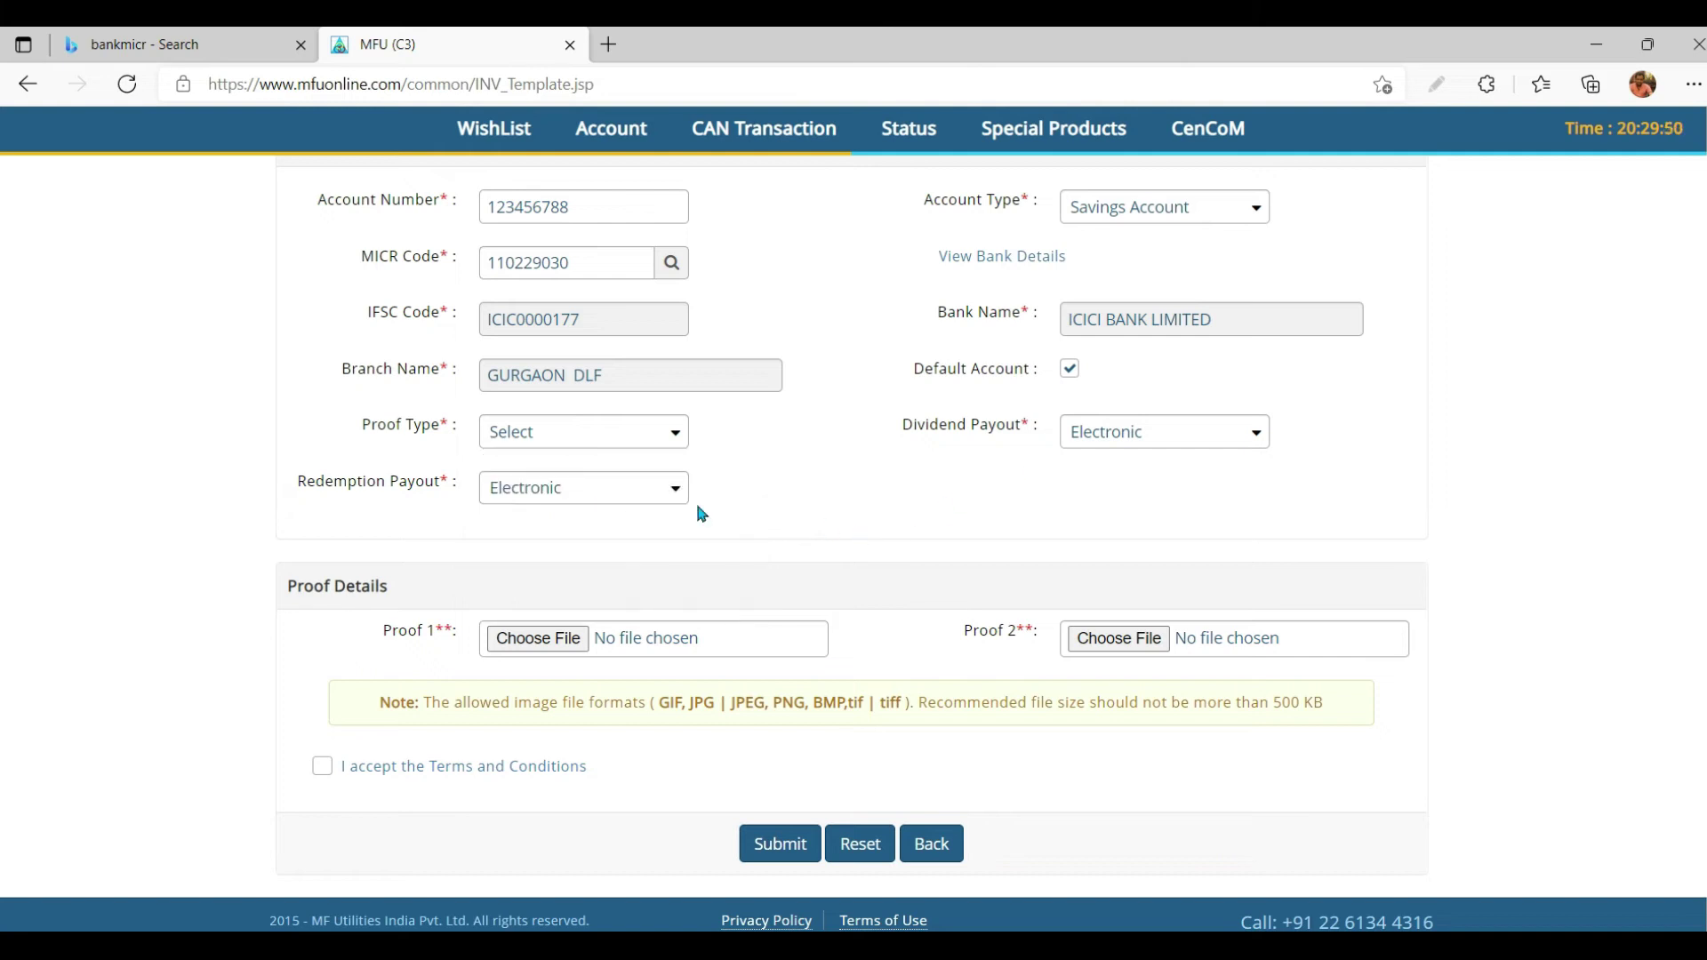
{"action": "left_click", "coordinate": [1165, 443]}
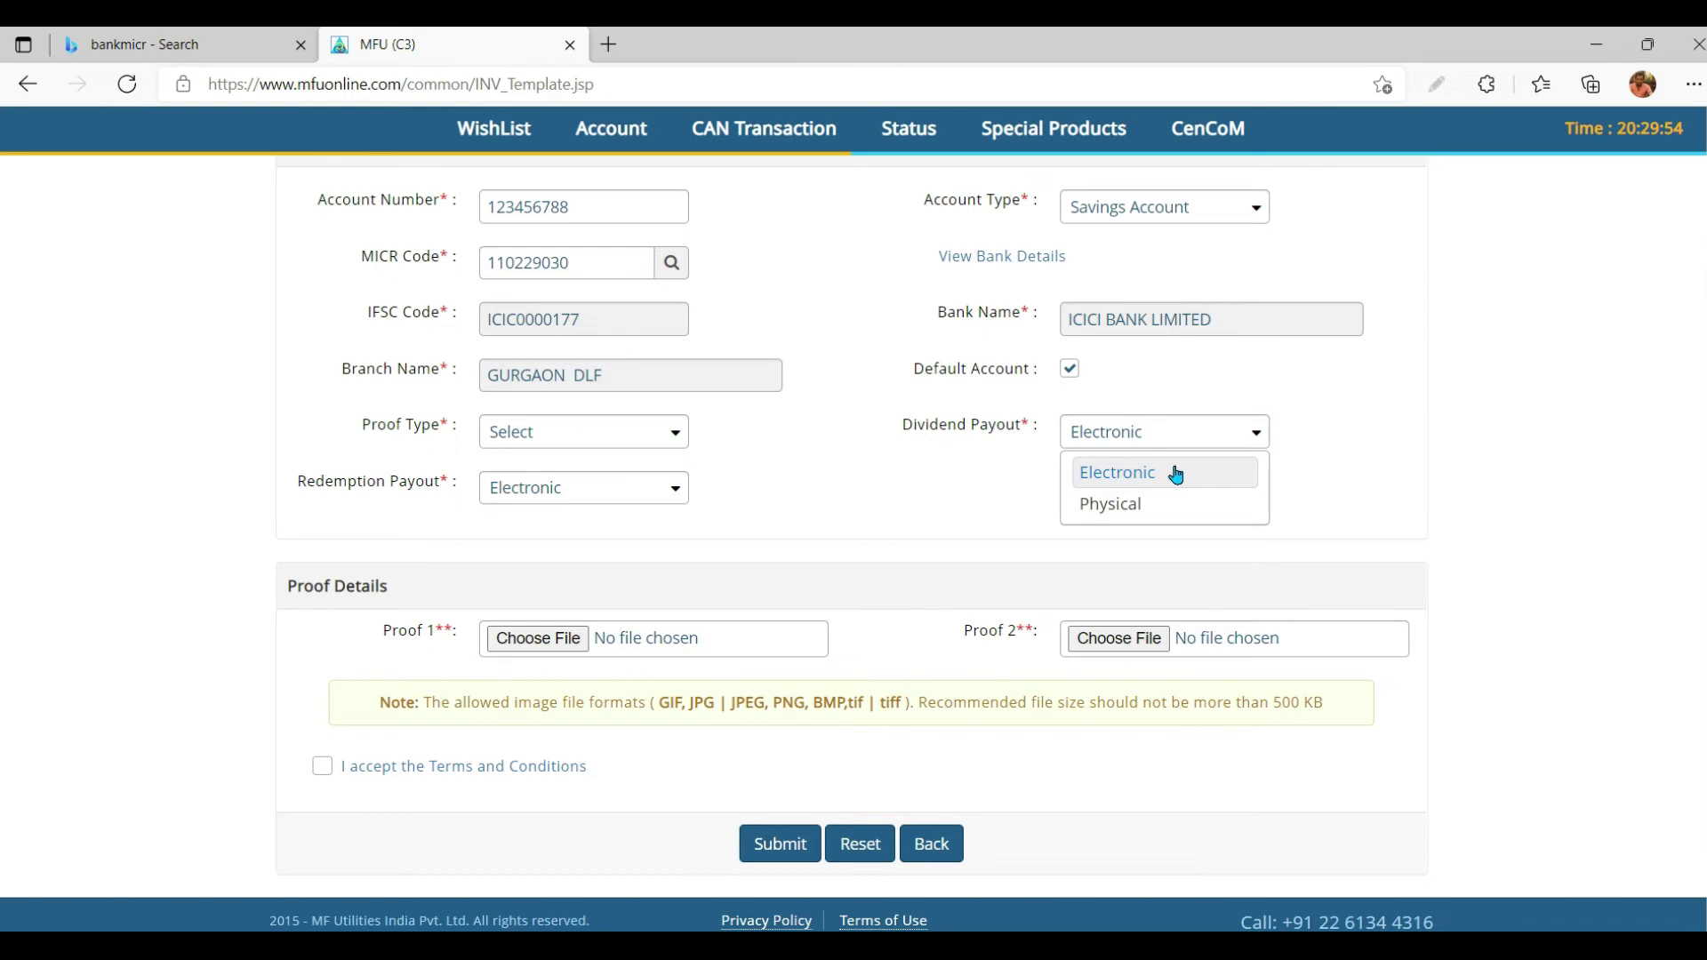
{"action": "left_click", "coordinate": [1176, 471]}
{"action": "left_click", "coordinate": [1175, 448]}
{"action": "left_click", "coordinate": [1174, 448]}
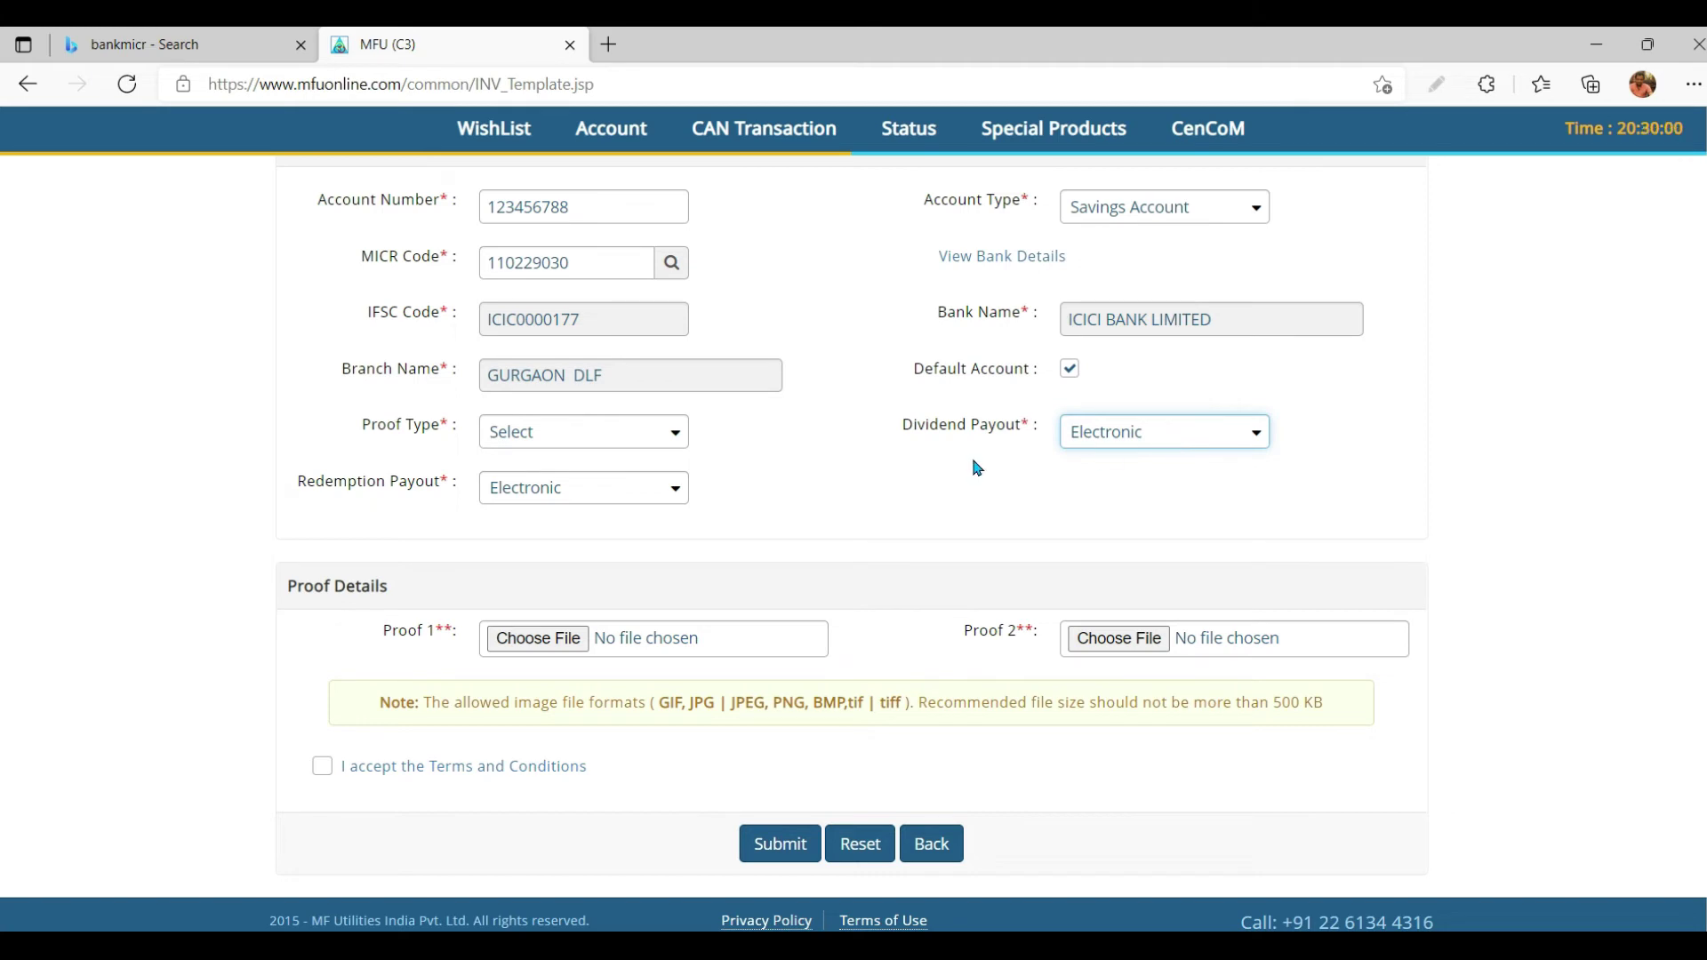
{"action": "left_click", "coordinate": [571, 499]}
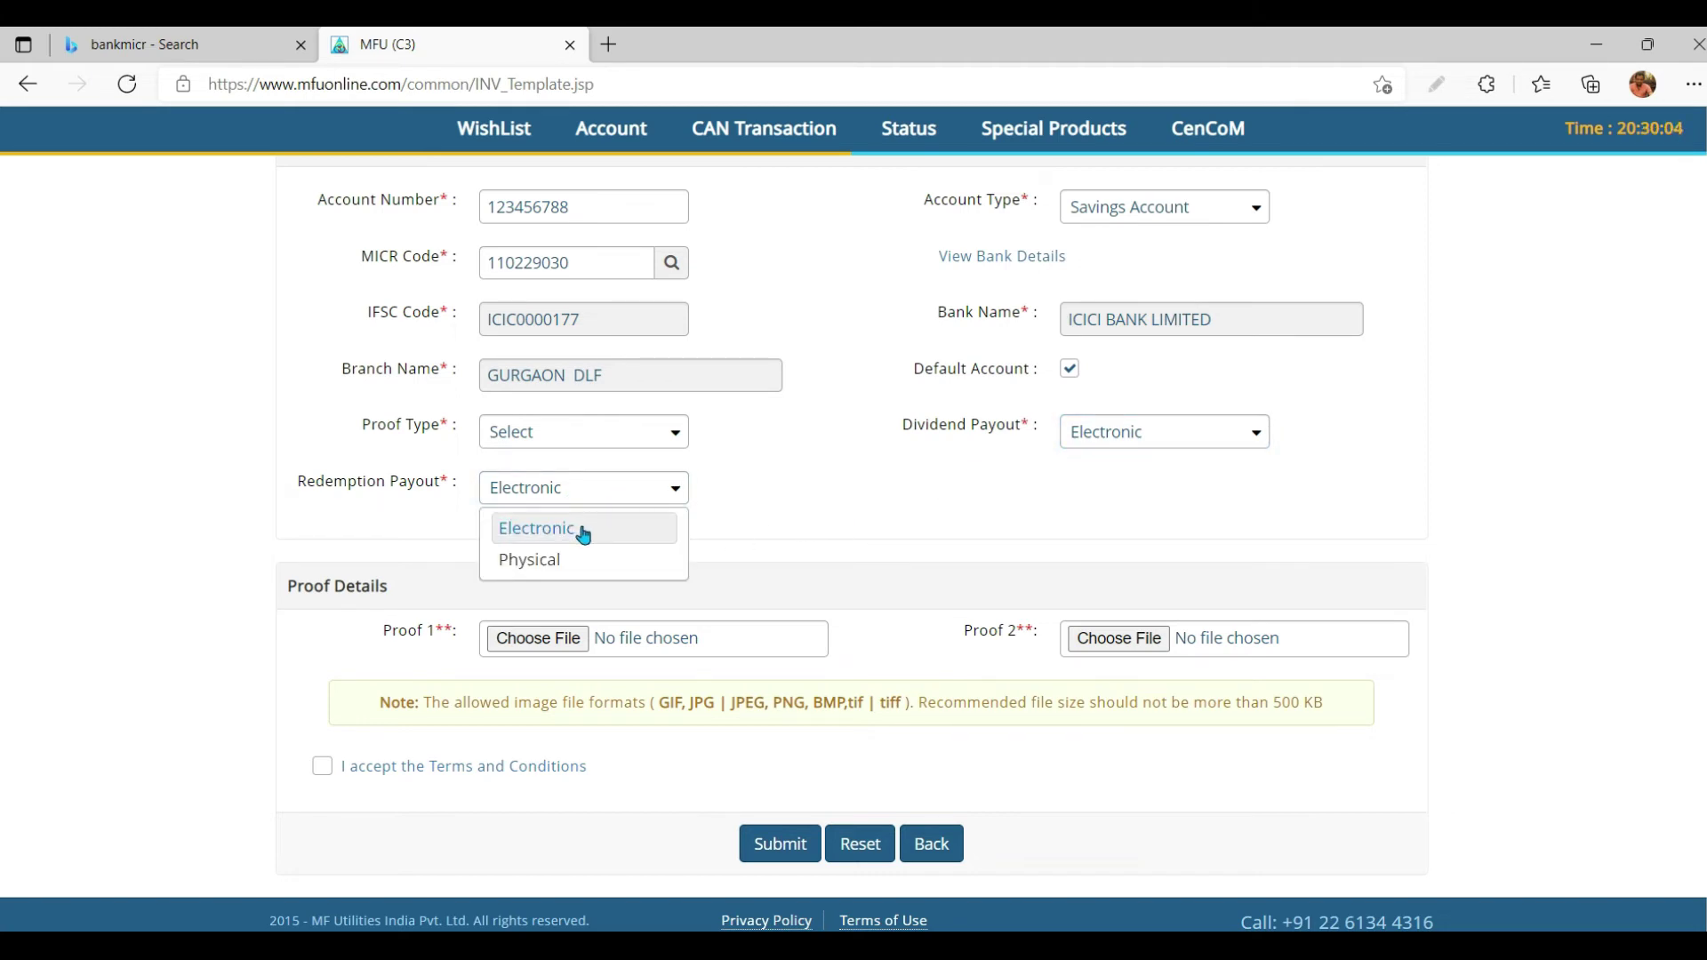
{"action": "left_click", "coordinate": [583, 531]}
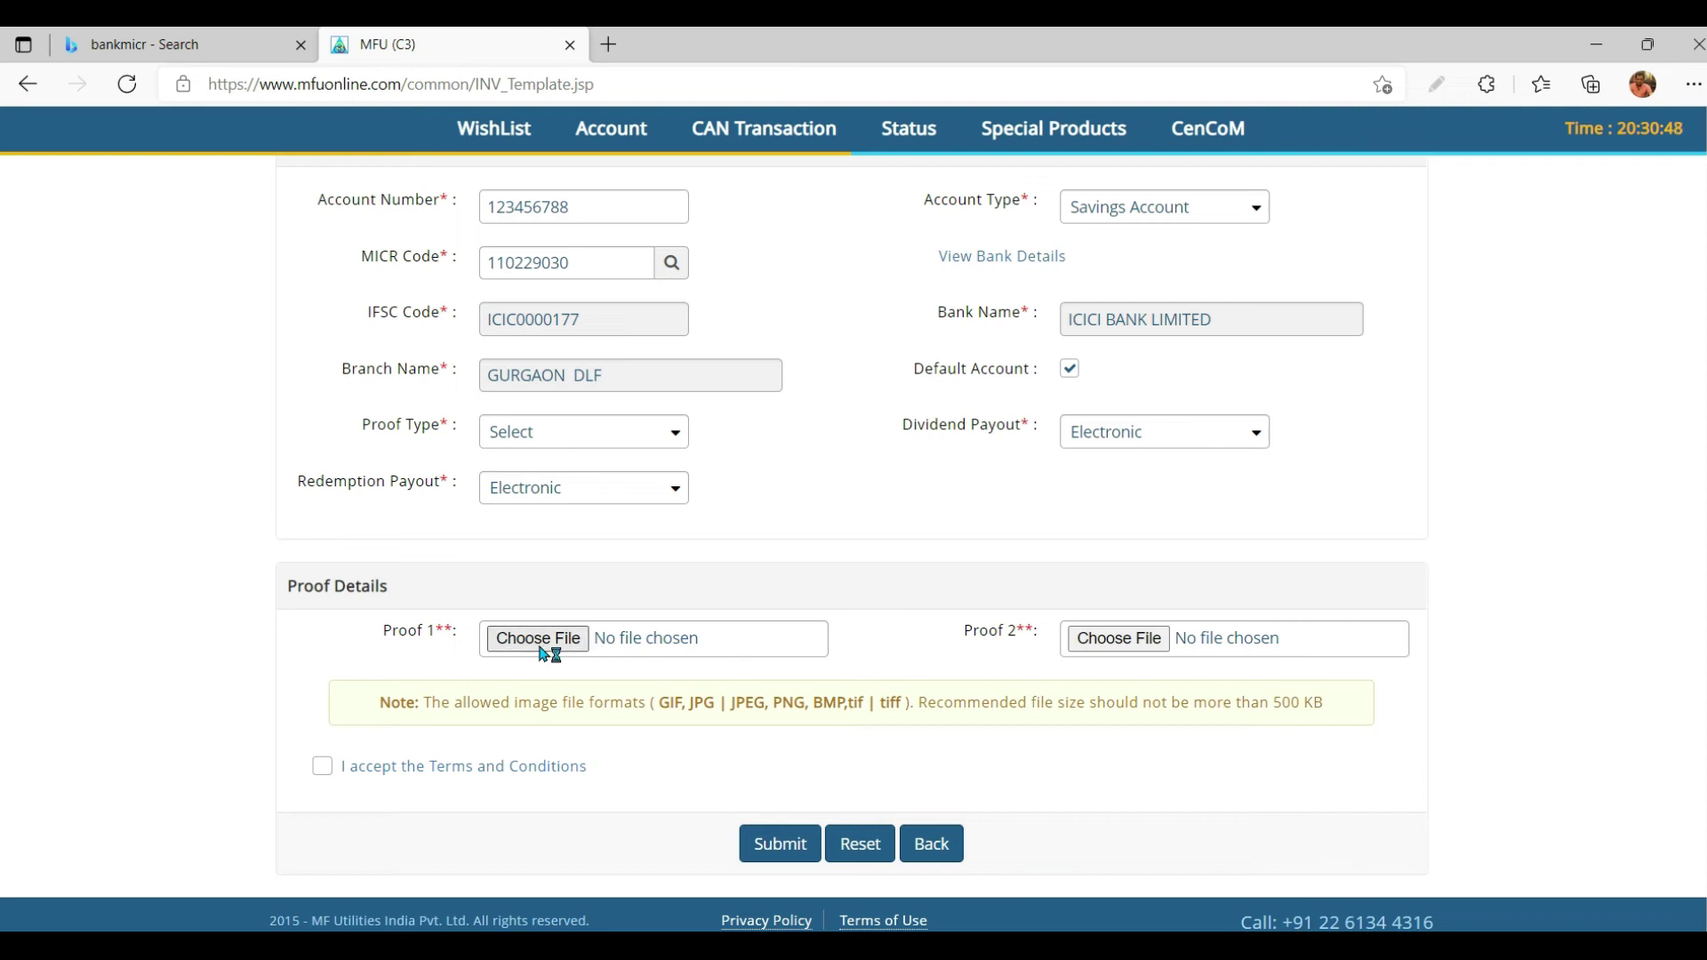
Step: Attach the image 1.png as Proof 1
{"action": "left_click", "coordinate": [1145, 642]}
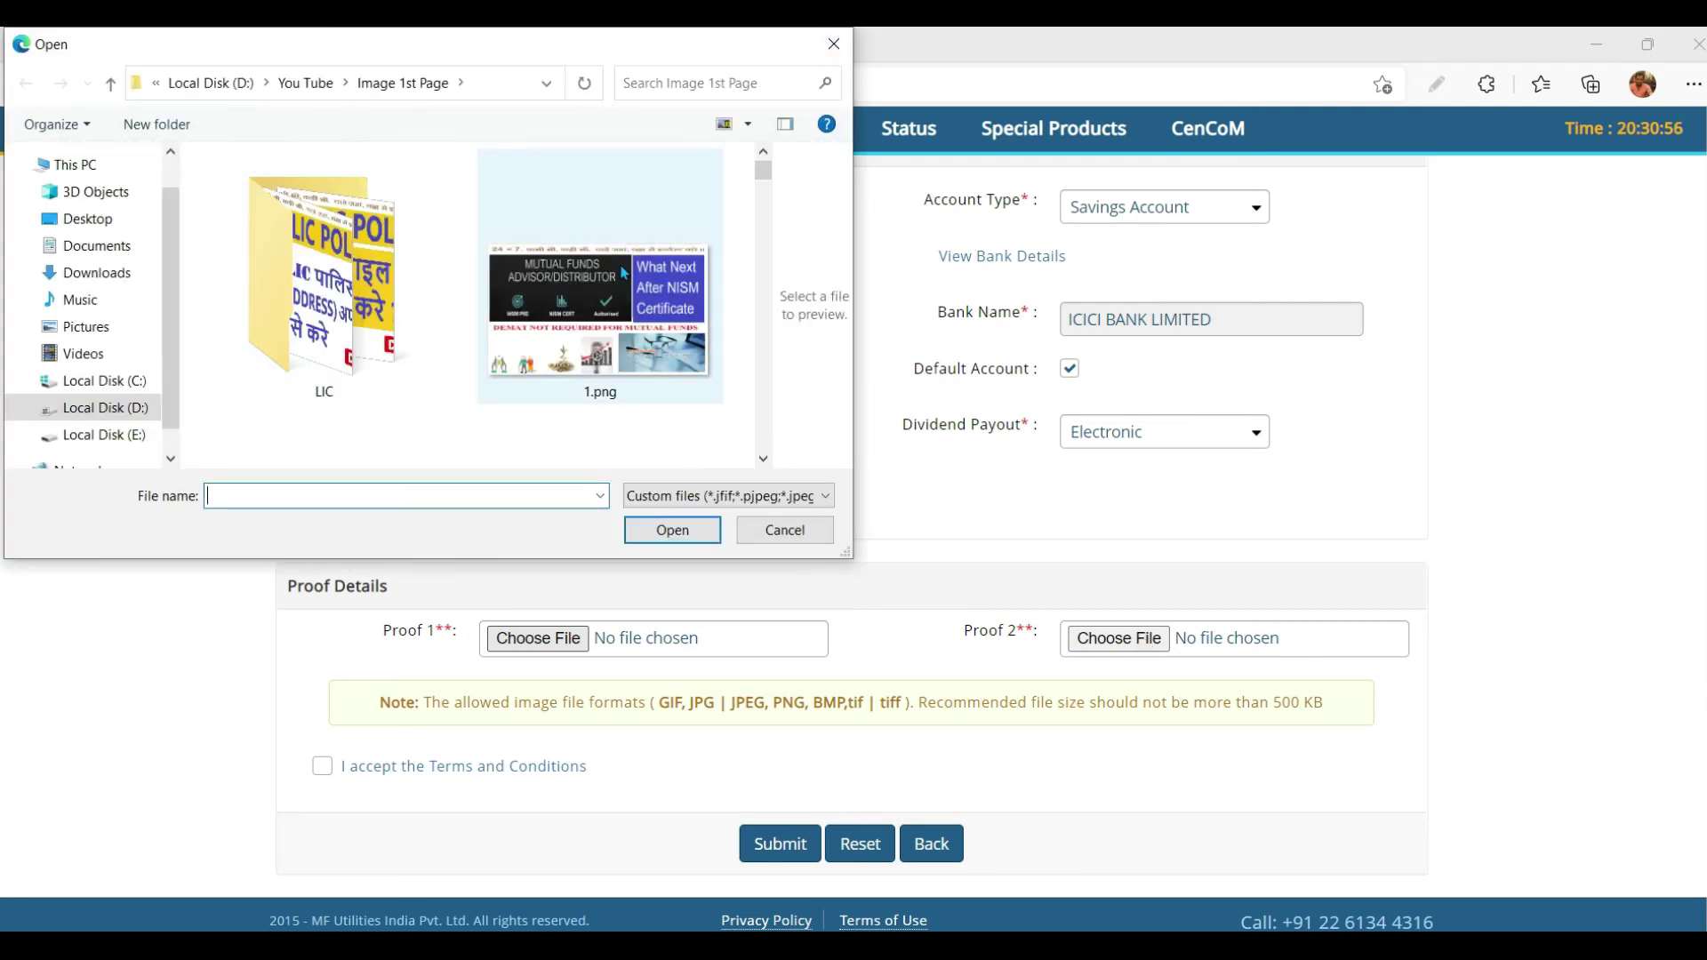
{"action": "left_click", "coordinate": [665, 220]}
{"action": "left_click", "coordinate": [676, 533]}
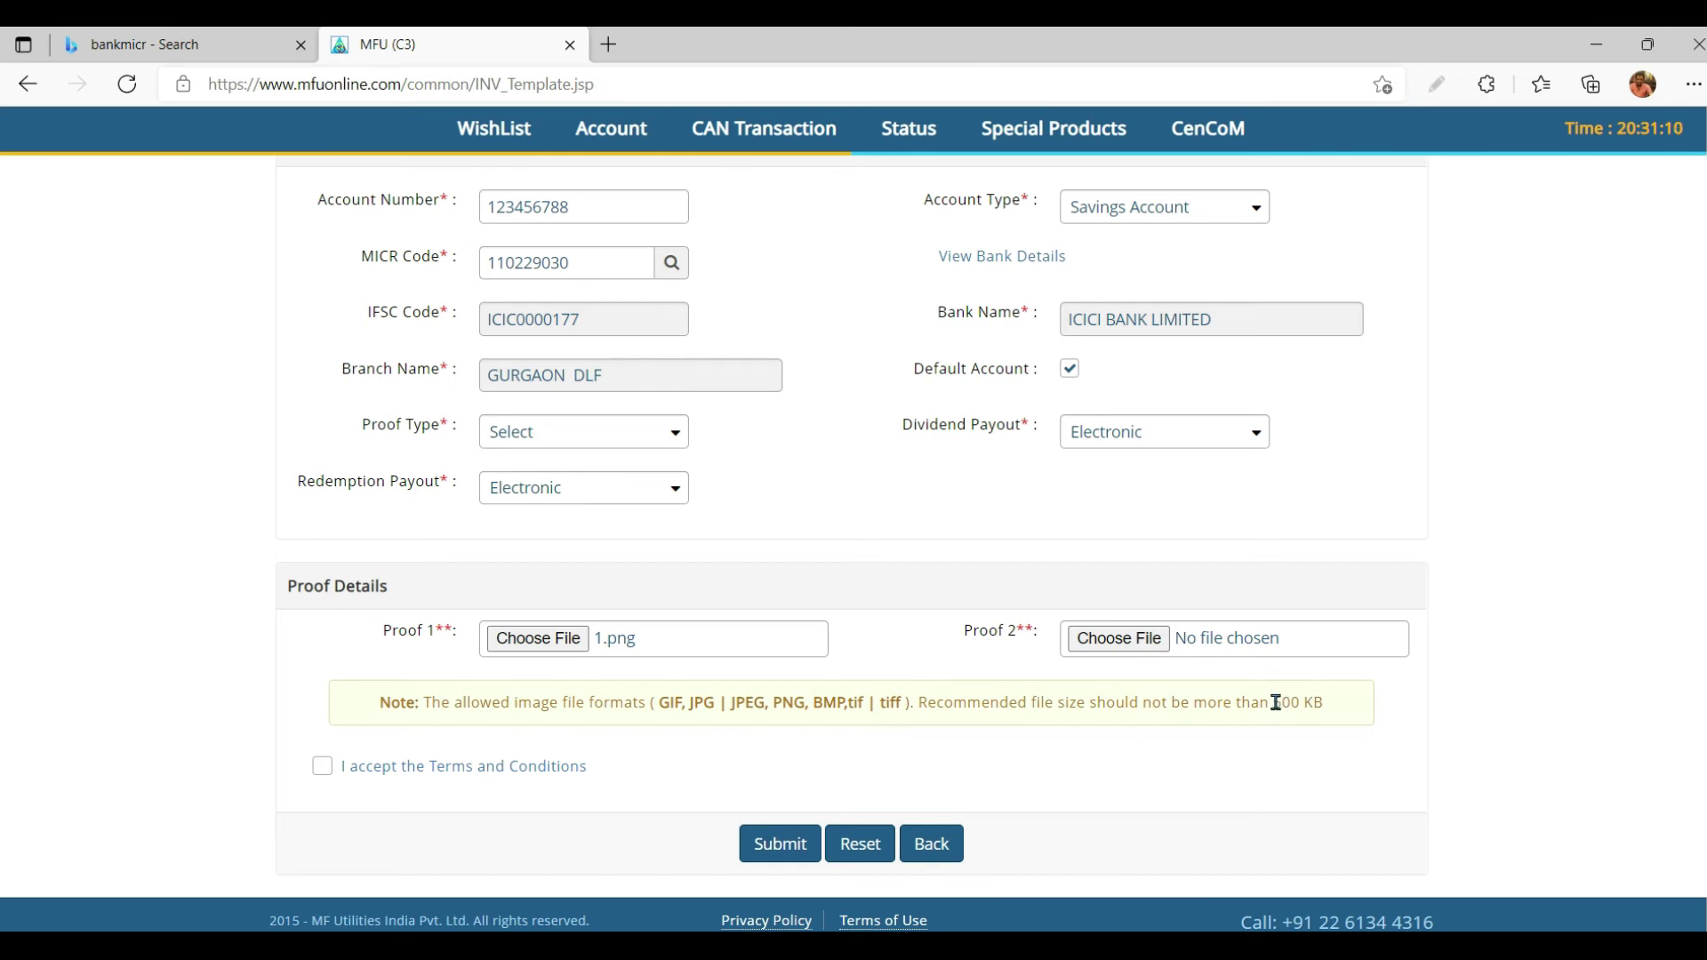
Step: Note the 500 KB proof size limit and accept the Terms and Conditions
{"action": "left_click_drag", "start_coordinate": [1275, 702], "coordinate": [1335, 705]}
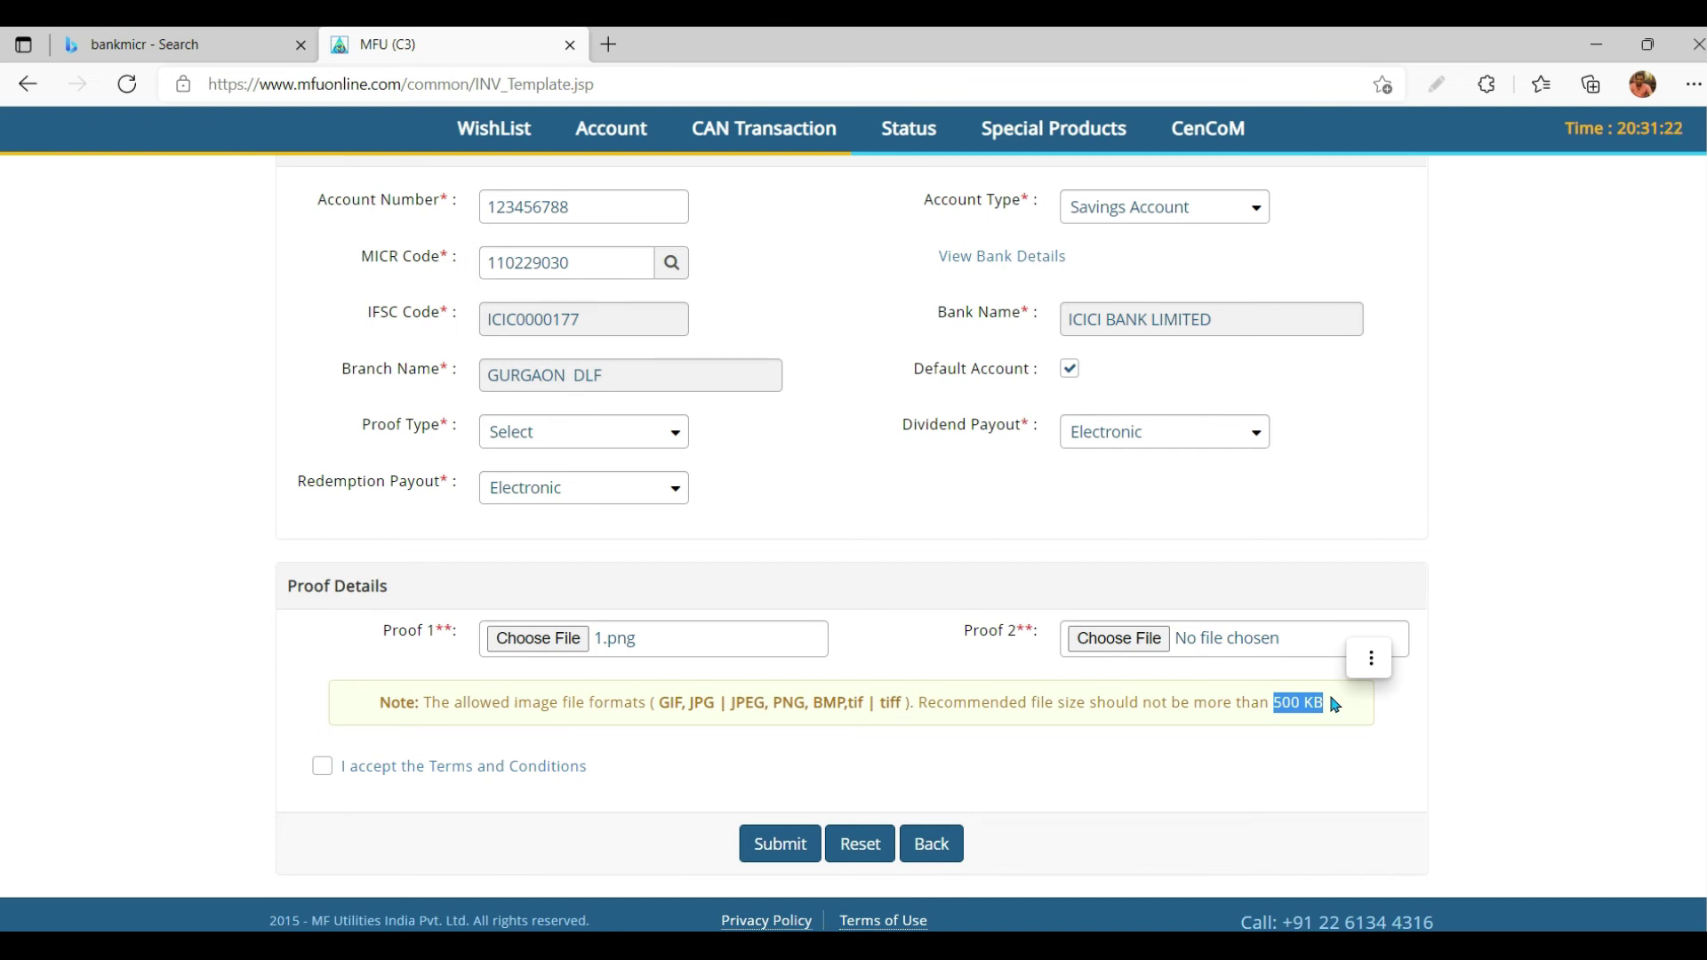
{"action": "left_click", "coordinate": [1180, 785]}
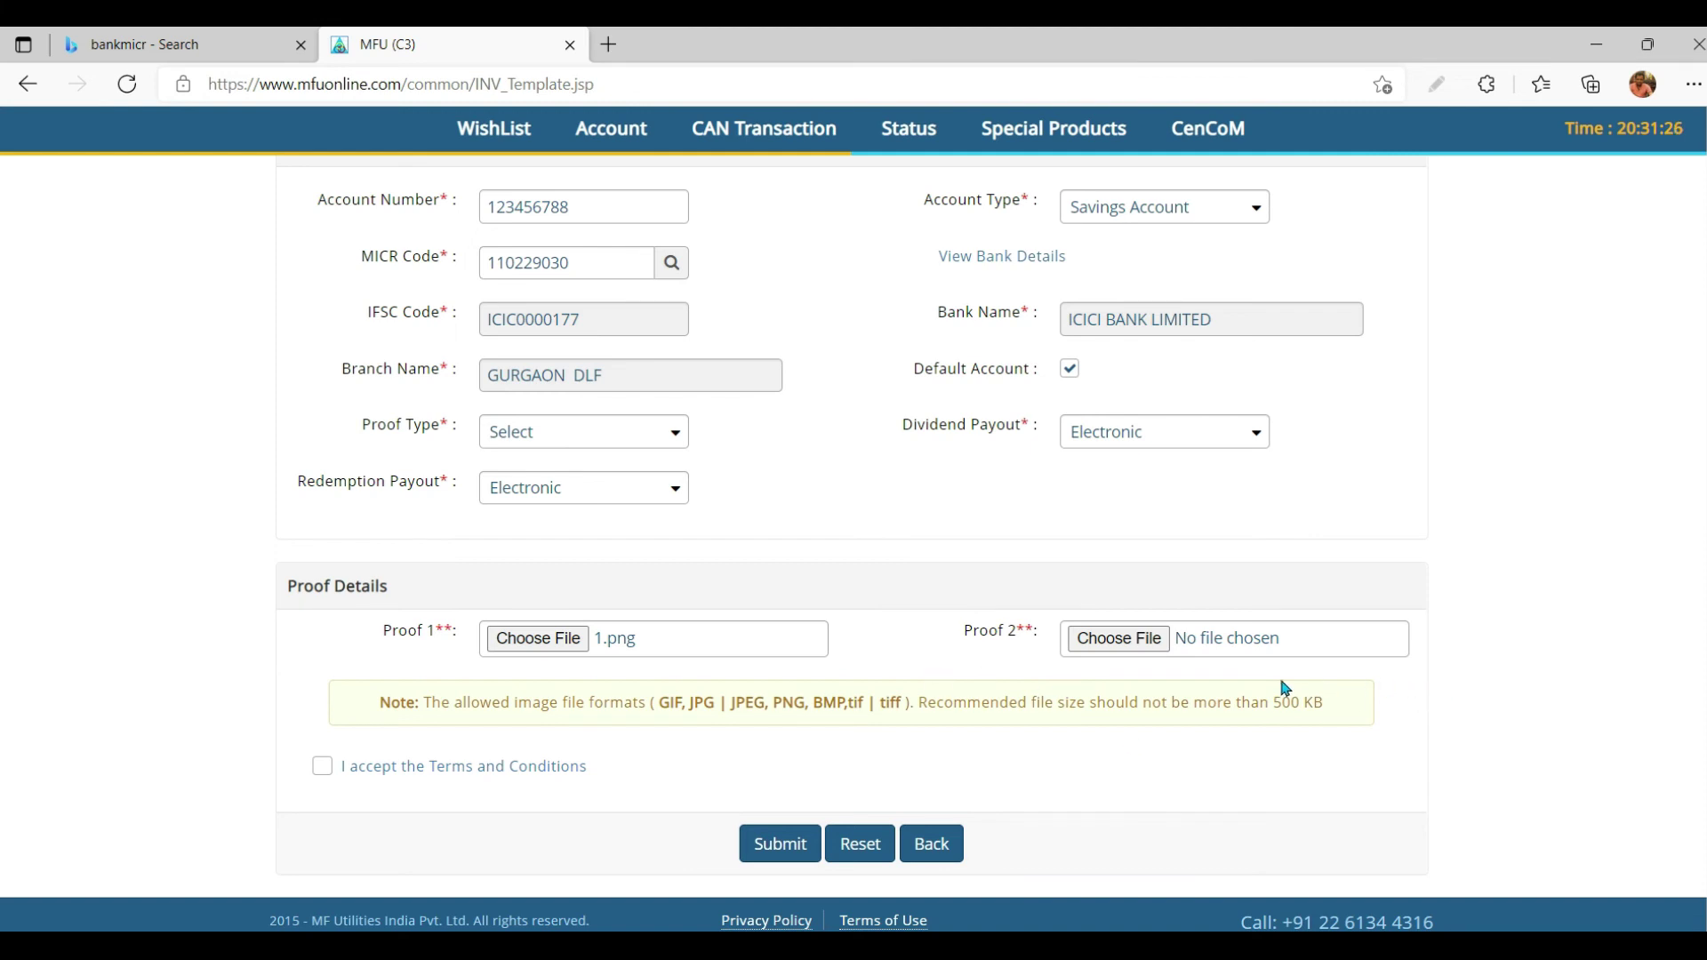
{"action": "left_click", "coordinate": [327, 773]}
Step: In the bankmicr search tab, go to youtube.com via the address bar
{"action": "left_click", "coordinate": [175, 41]}
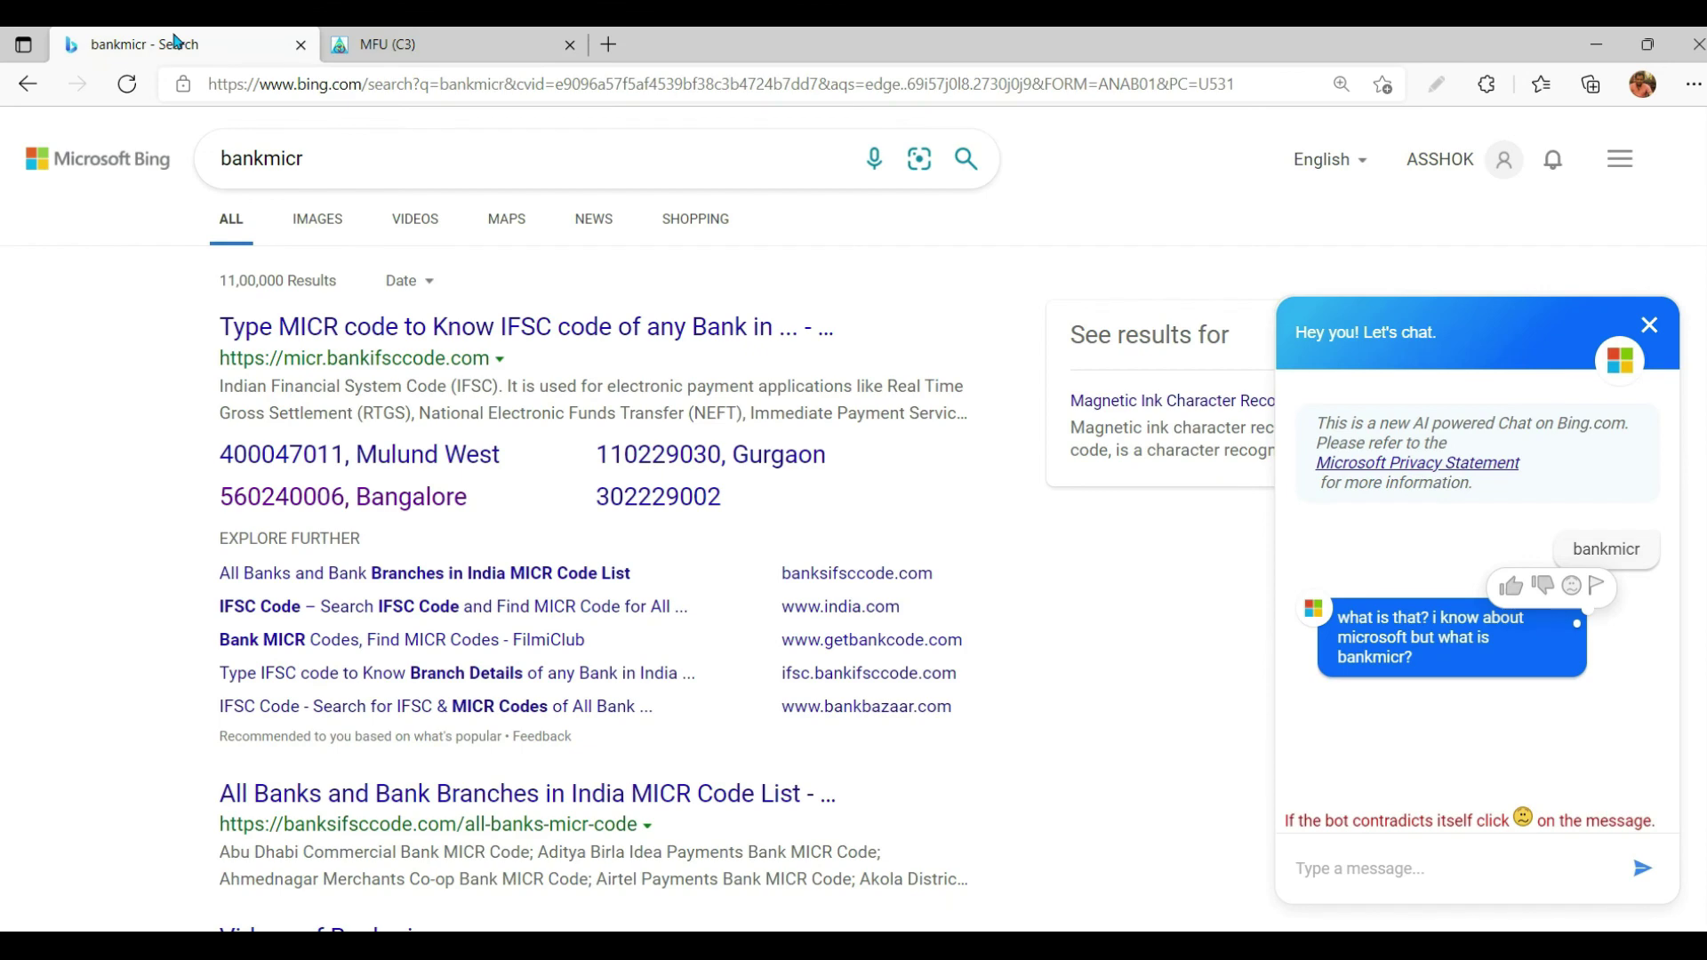
{"action": "left_click", "coordinate": [307, 85]}
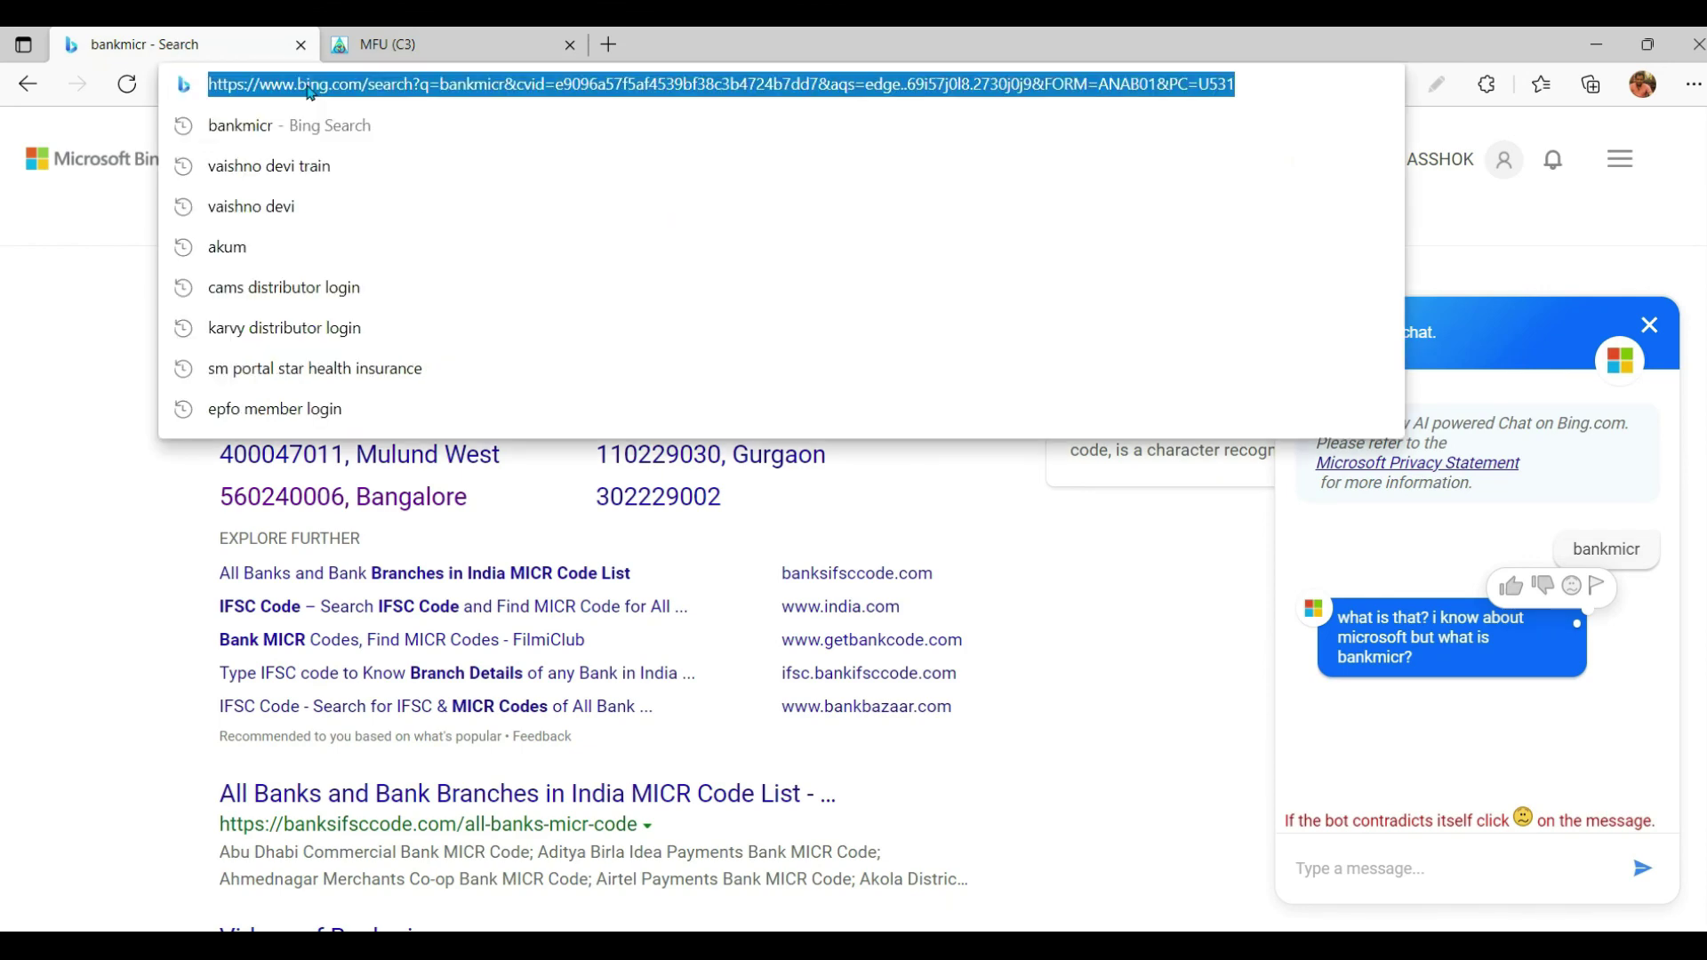
{"action": "type", "text": "you"}
{"action": "key", "text": "Return"}
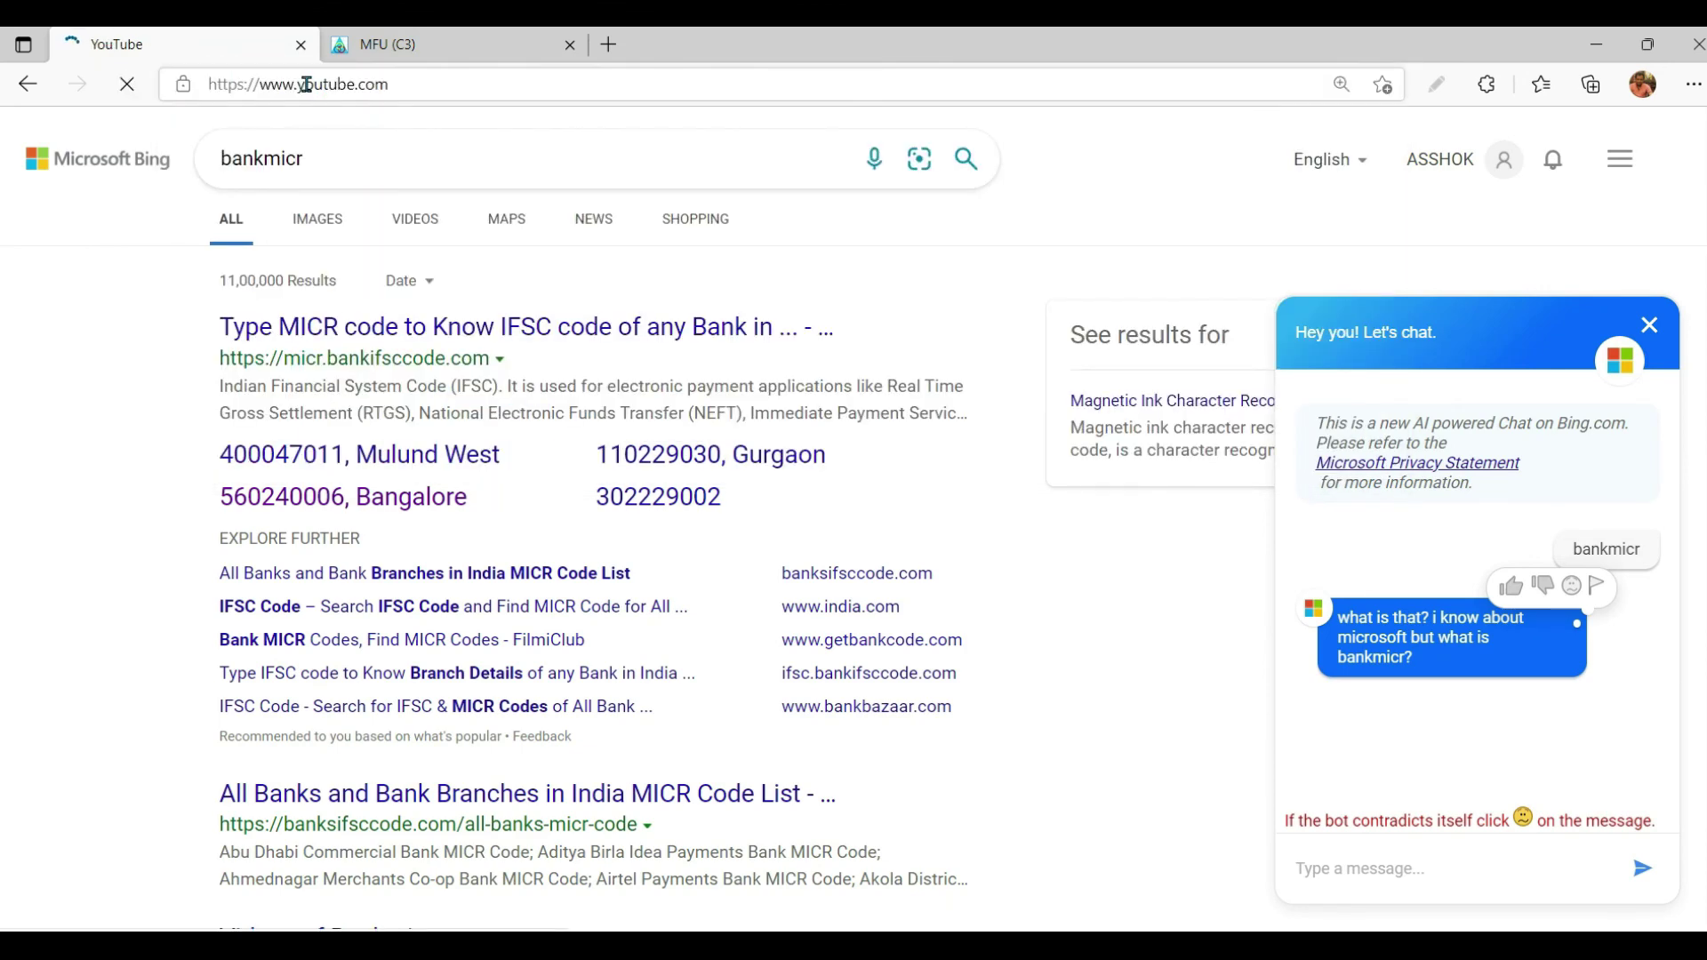